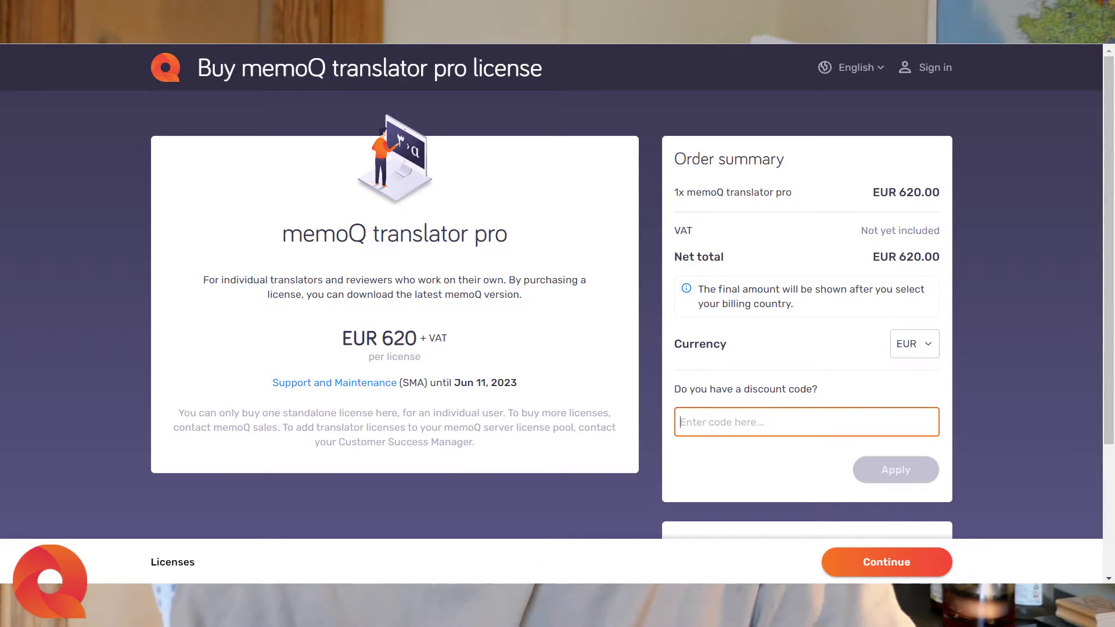
- Enter the discount code BA0622_FREELANCEVERSE_30 in the order summary's discount field
{"action": "type", "text": "BA0622_FREELANCEVER"}
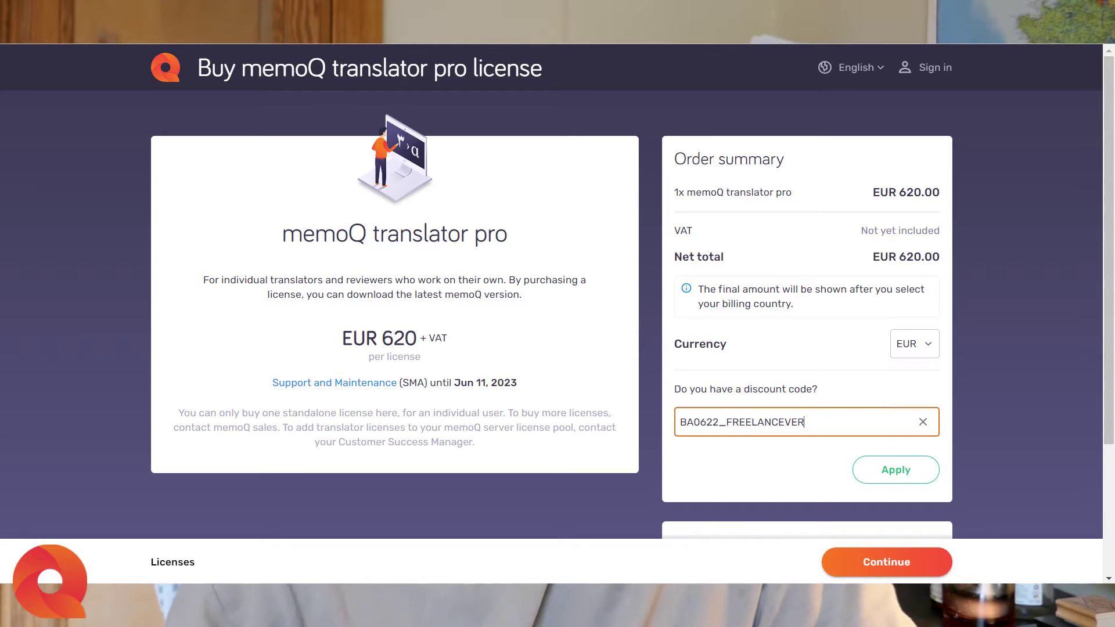
{"action": "type", "text": "SE_30"}
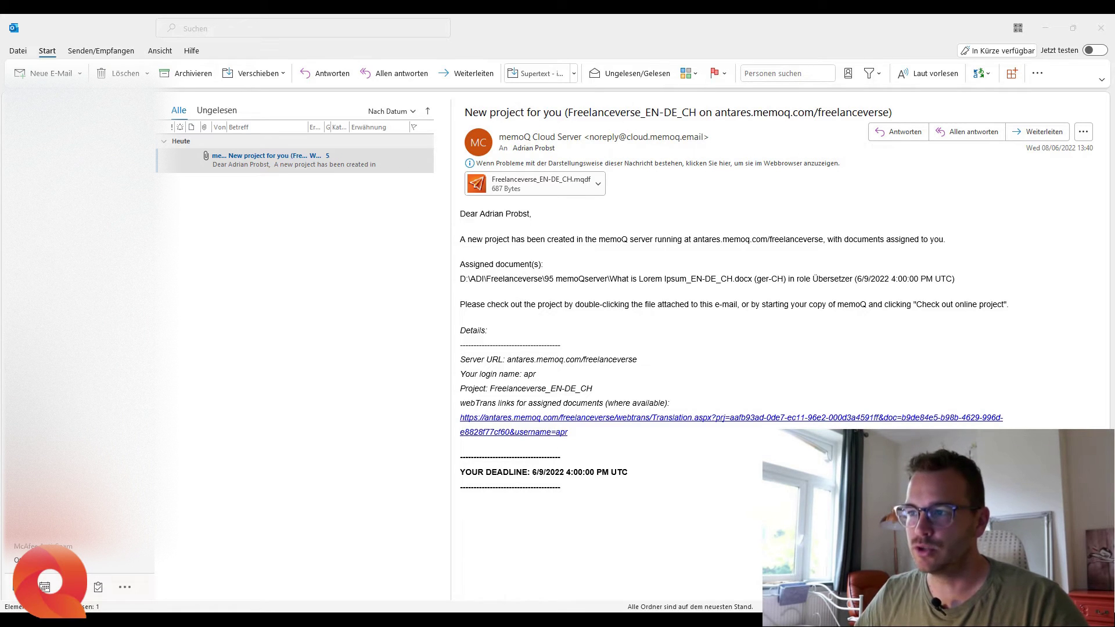
- Highlight the server details (antares.memoq.com/freelanceverse) in the memoQ project email
{"action": "left_click_drag", "start_coordinate": [567, 346], "coordinate": [507, 363]}
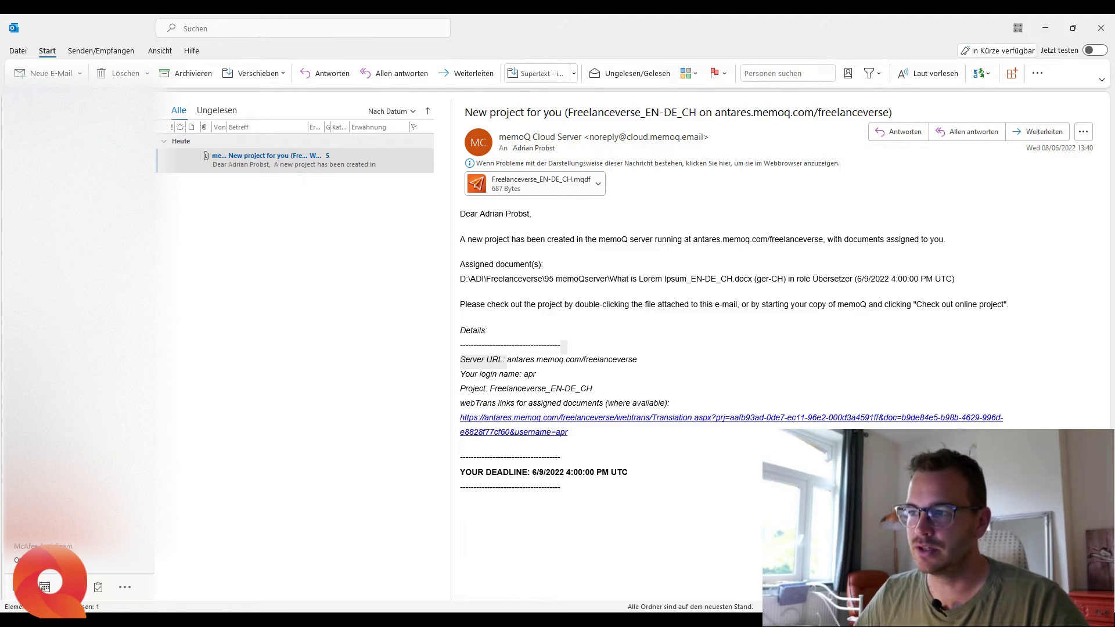
- Clear the text selection in the project email
{"action": "left_click", "coordinate": [530, 376]}
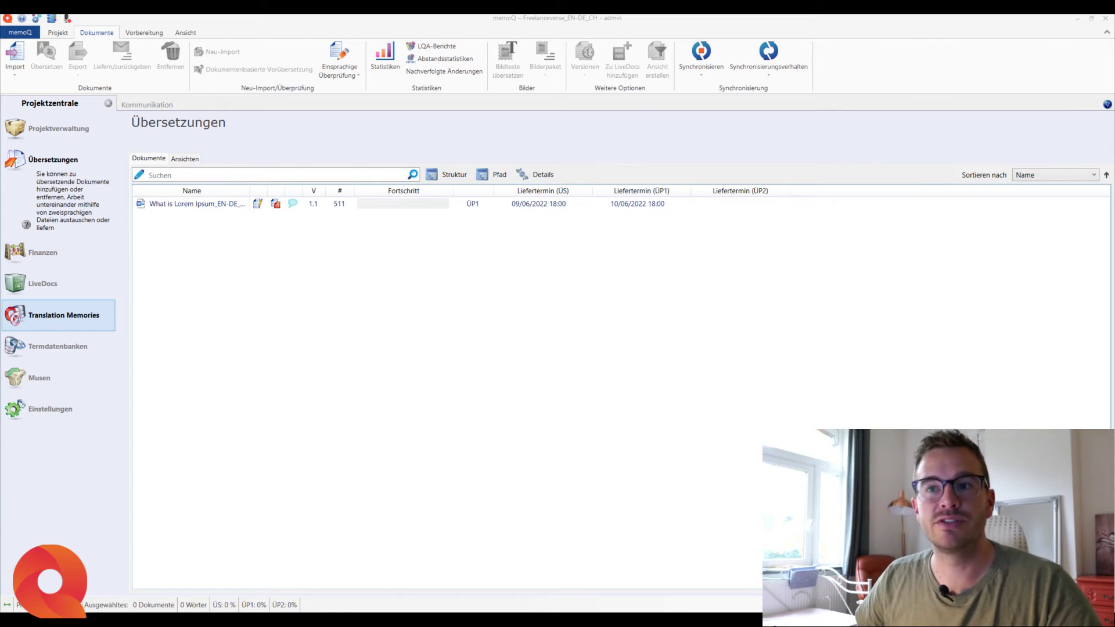
- Review the project's translation memories and term bases, then widen the Name column to show the full file name
{"action": "left_click", "coordinate": [64, 315]}
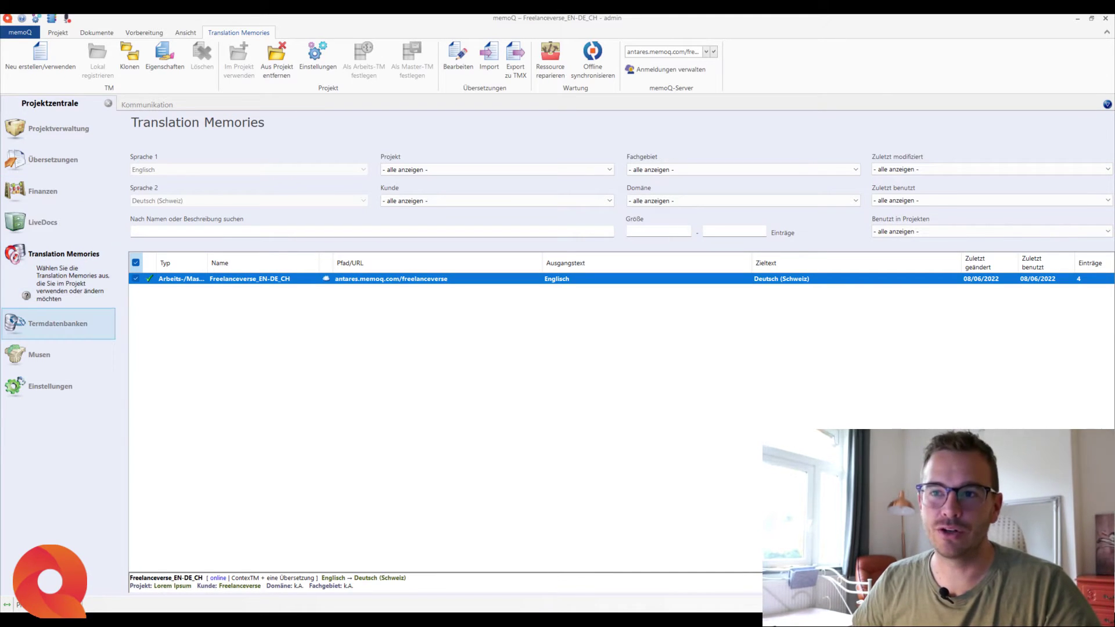
{"action": "left_click", "coordinate": [58, 324]}
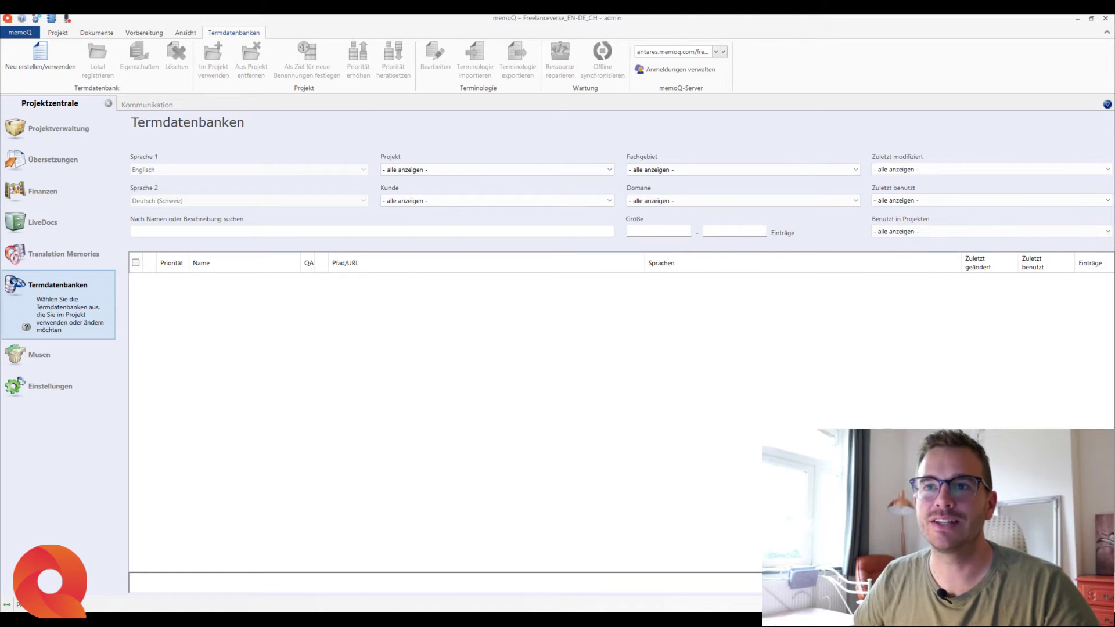
{"action": "left_click", "coordinate": [53, 160]}
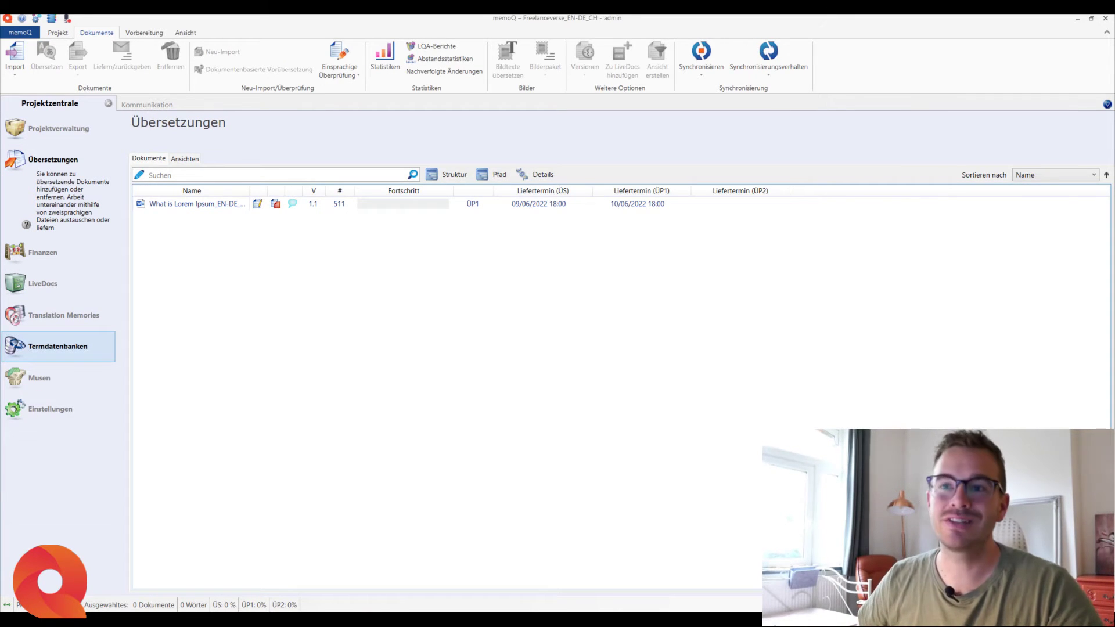
{"action": "left_click", "coordinate": [64, 314]}
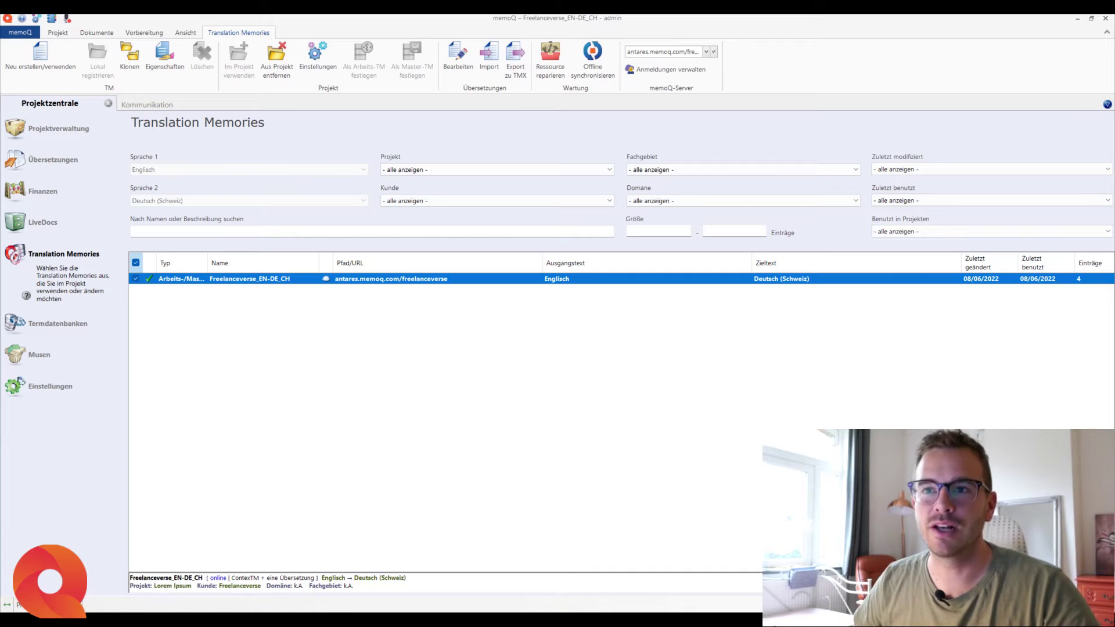
{"action": "left_click", "coordinate": [52, 160]}
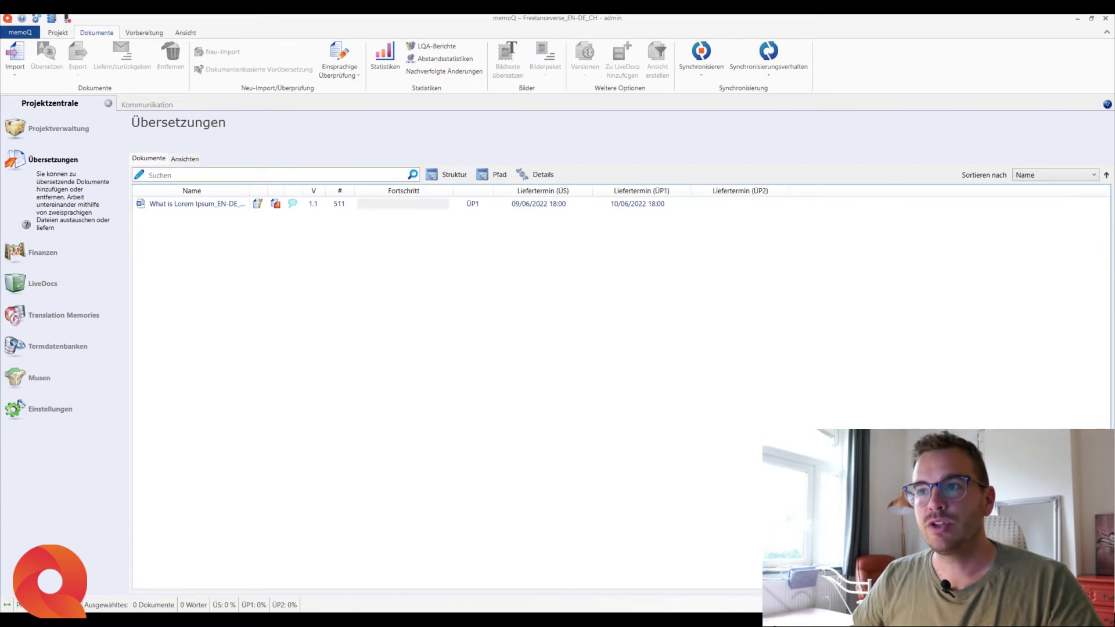
{"action": "left_click_drag", "start_coordinate": [249, 191], "coordinate": [301, 191]}
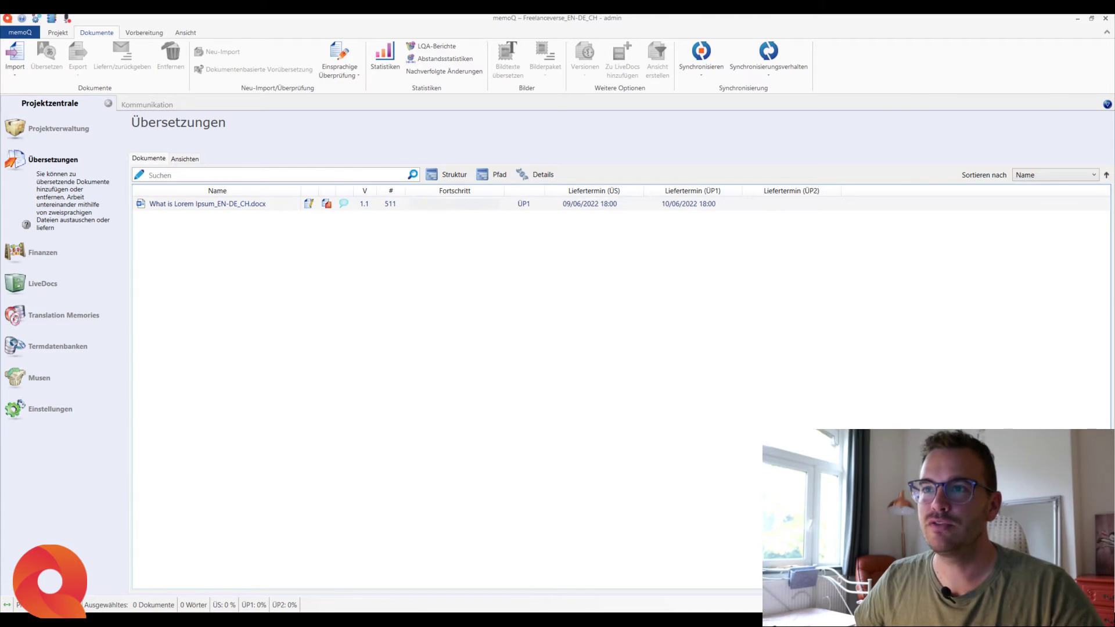
- Open What is Lorem Ipsum_EN-DE_CH.docx for translation, accepting the different-active-user warning
{"action": "double_click", "coordinate": [454, 203]}
{"action": "key", "text": "Return"}
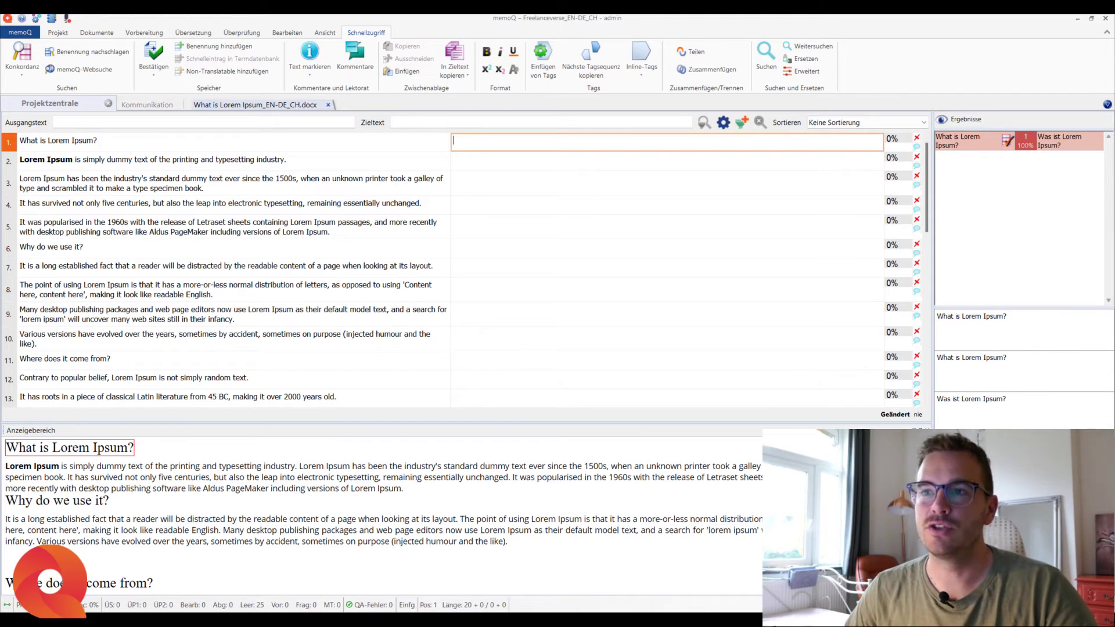
{"action": "scroll", "coordinate": [464, 269], "scroll_direction": "down", "scroll_amount": 3}
{"action": "scroll", "coordinate": [464, 268], "scroll_direction": "up", "scroll_amount": 3}
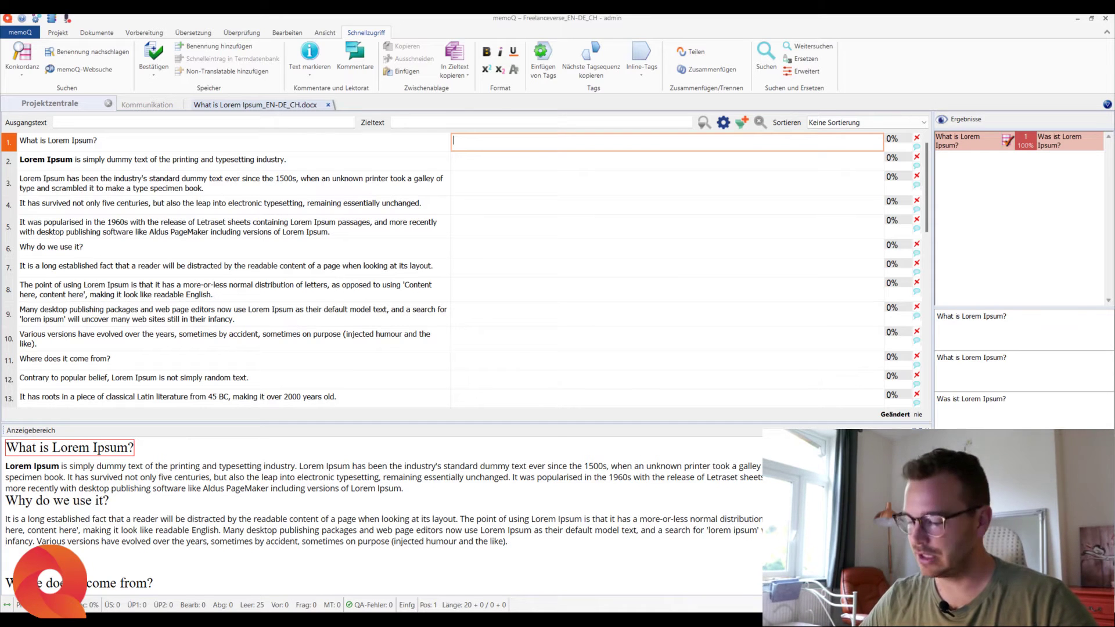
- Insert the 100% match 'Was ist Lorem Ipsum?' into segment 1 and confirm it
{"action": "key", "text": "ctrl+space"}
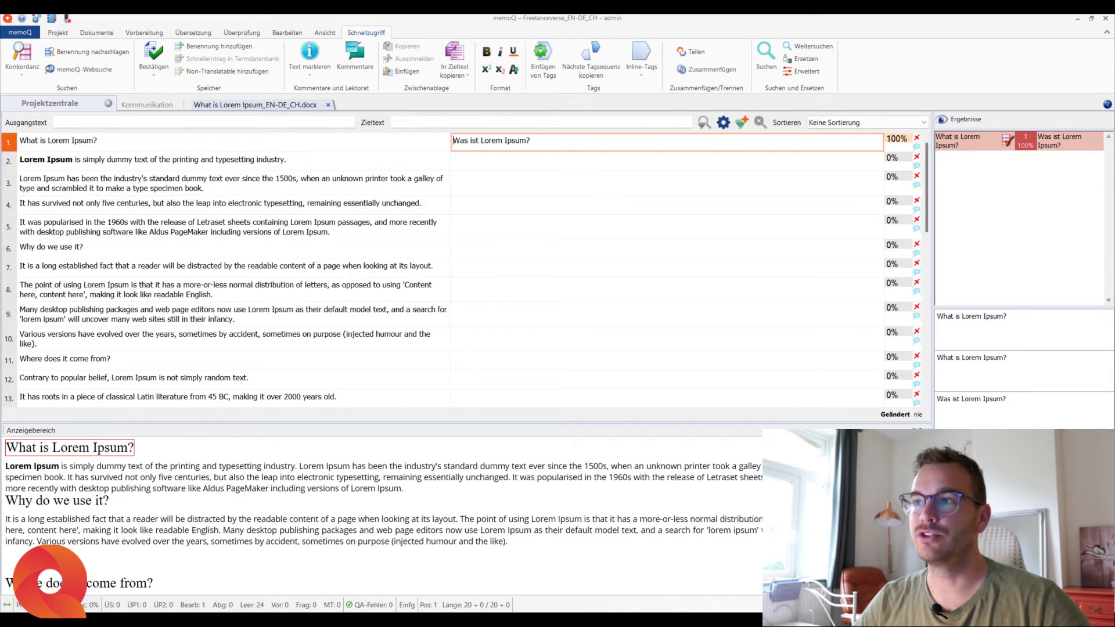
{"action": "key", "text": "ctrl+Return"}
{"action": "left_click", "coordinate": [523, 161]}
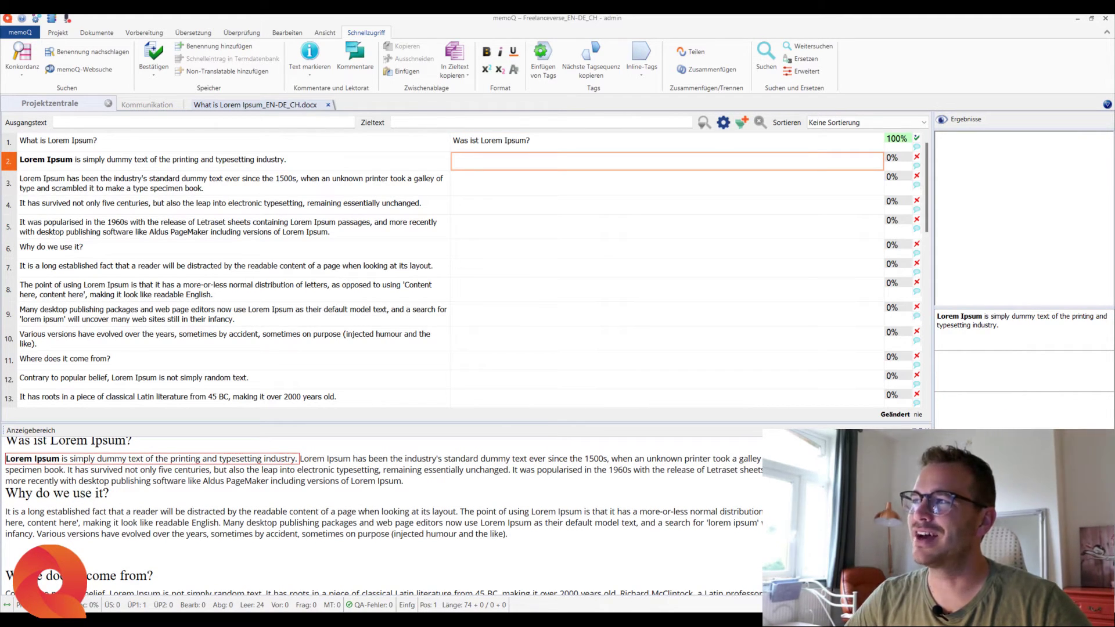
{"action": "mouse_move", "coordinate": [916, 138]}
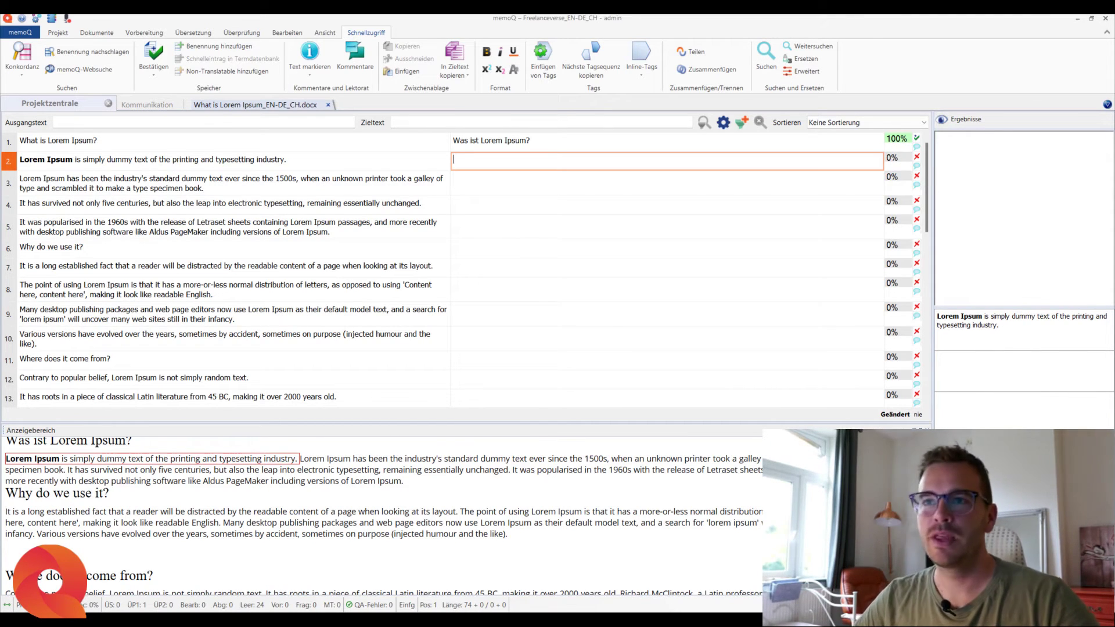
- Fill segments 2 and 3 with placeholder text and confirm both
{"action": "left_click", "coordinate": [97, 32]}
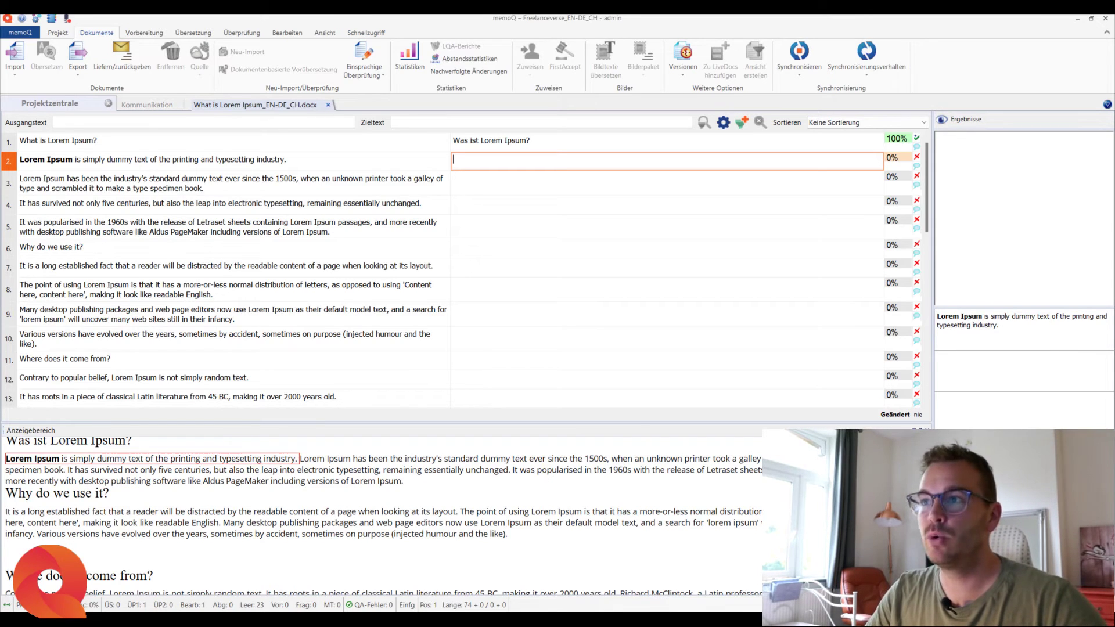
{"action": "type", "text": "Kl"}
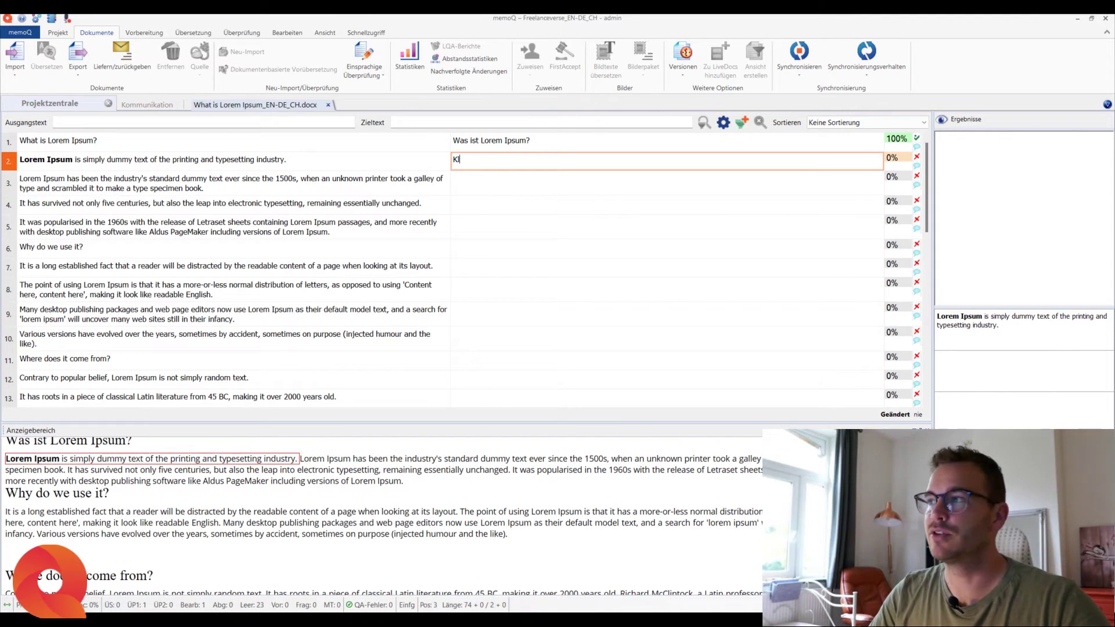
{"action": "type", "text": "jlksjdkfj"}
{"action": "key", "text": "ctrl+Return"}
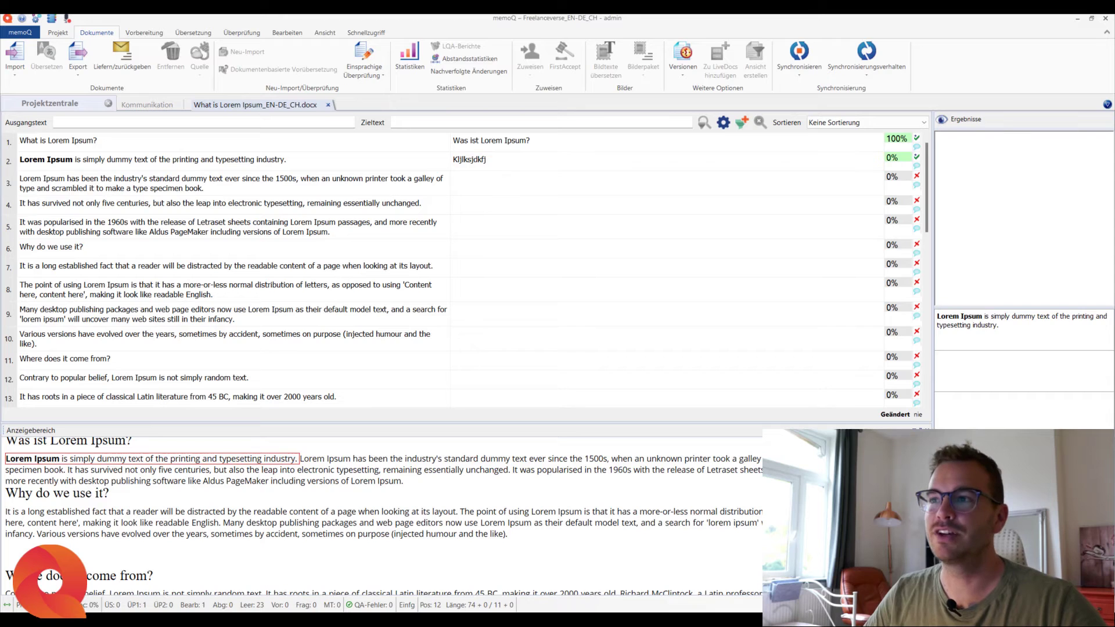
{"action": "type", "text": "Ljsdkdfjsklf"}
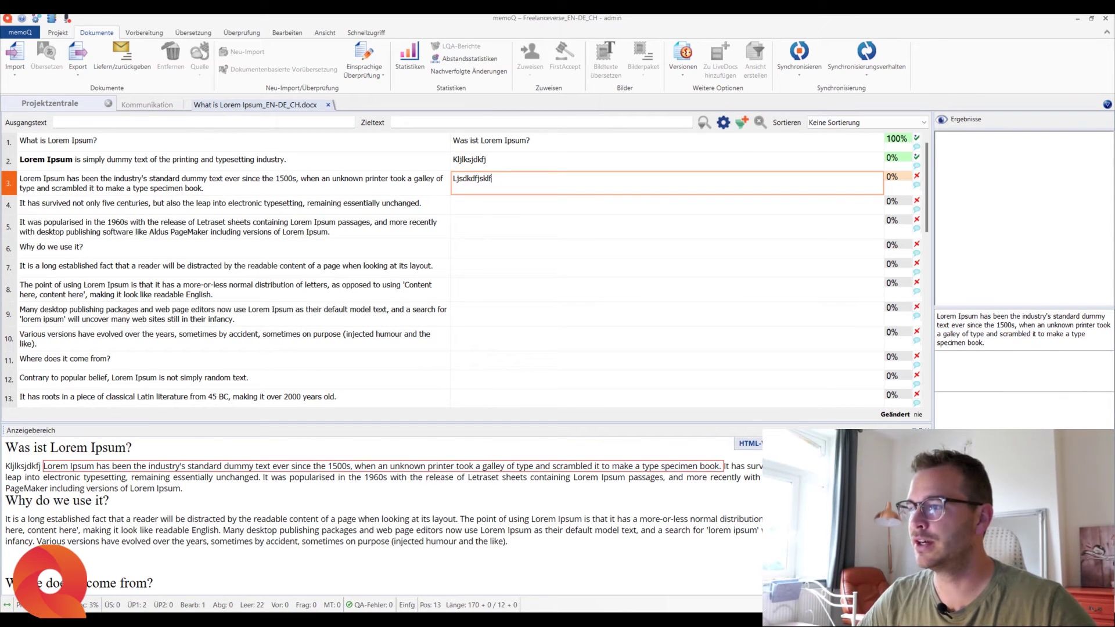
{"action": "key", "text": "ctrl+Return"}
- Move down to segment 6, which has a 100% memory match
{"action": "key", "text": "Down"}
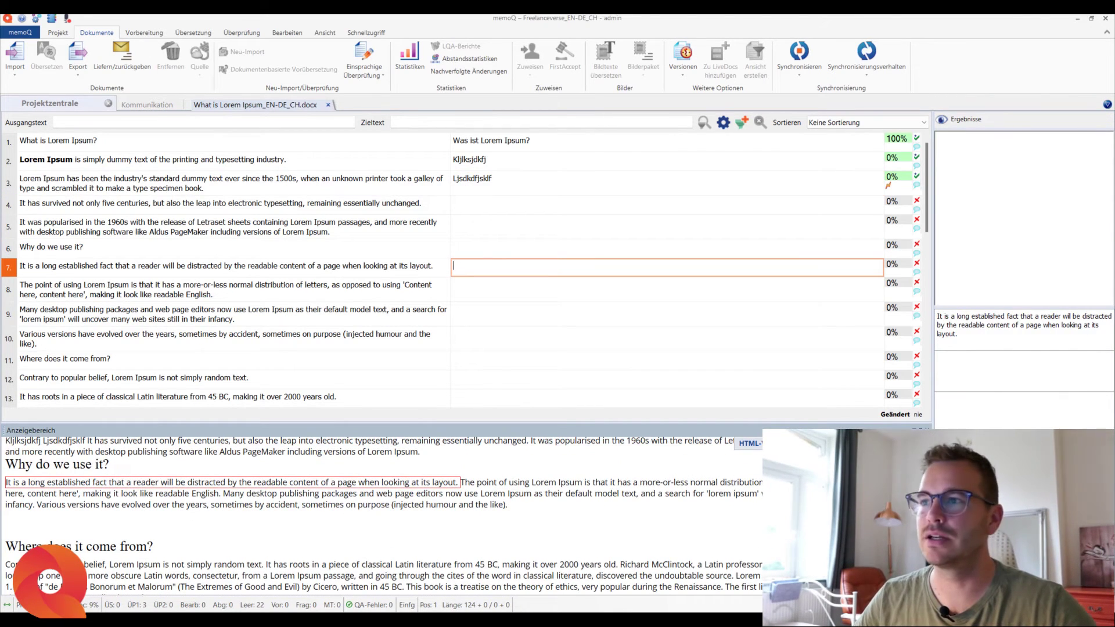
{"action": "key", "text": "Up"}
{"action": "key", "text": "Up"}
{"action": "key", "text": "Down"}
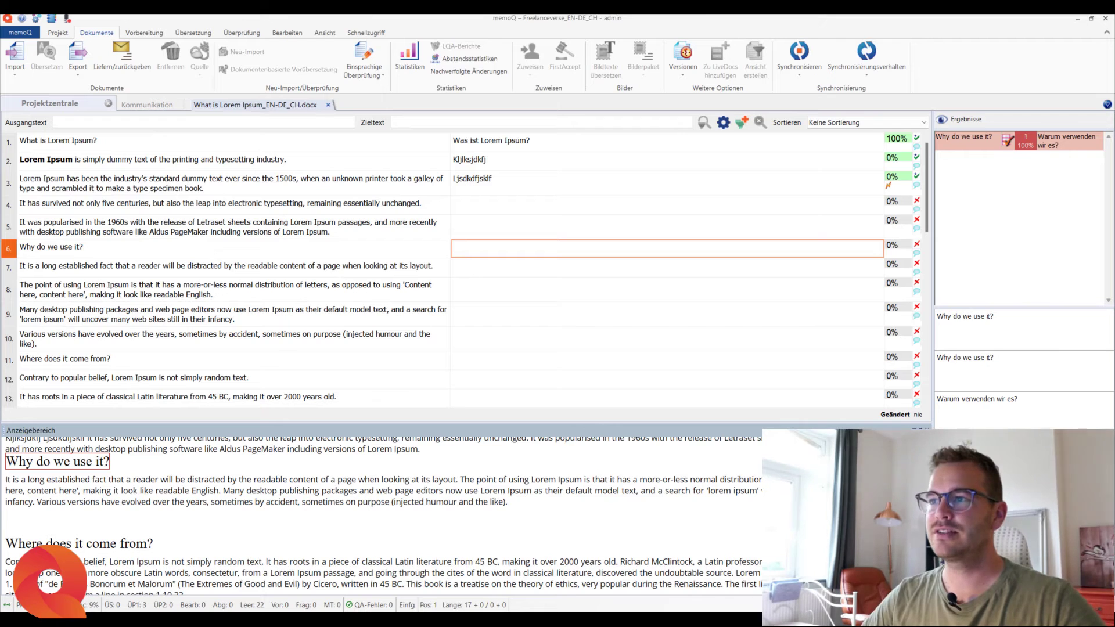
{"action": "left_click", "coordinate": [667, 227]}
{"action": "left_click", "coordinate": [667, 248]}
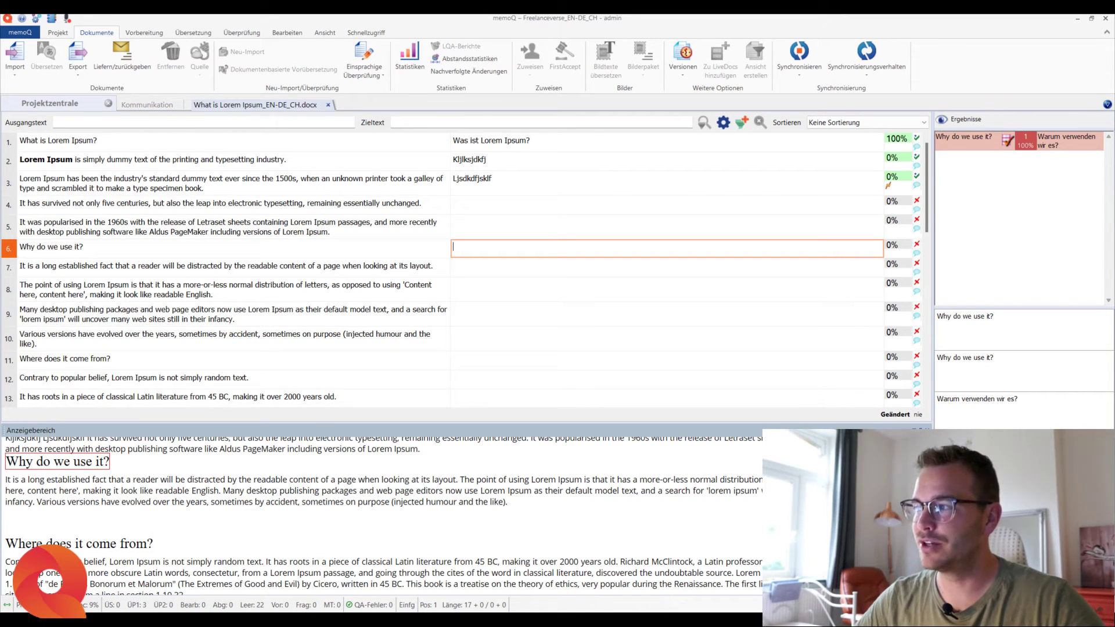
{"action": "left_click_drag", "start_coordinate": [943, 317], "coordinate": [994, 316]}
{"action": "left_click_drag", "start_coordinate": [947, 358], "coordinate": [994, 357]}
{"action": "left_click_drag", "start_coordinate": [948, 399], "coordinate": [1017, 399]}
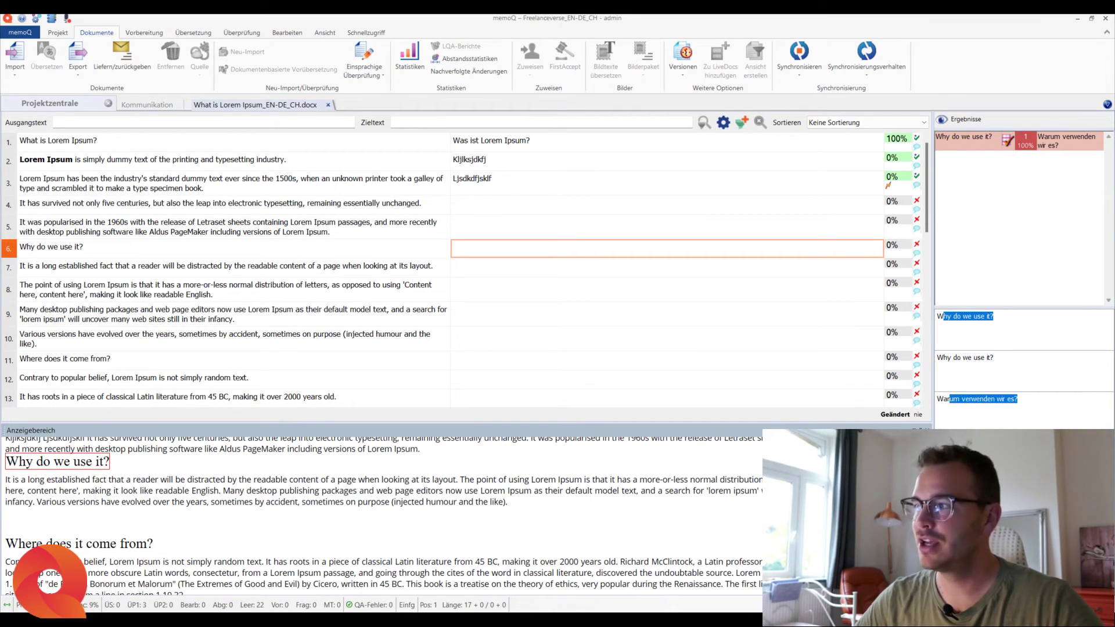
{"action": "left_click", "coordinate": [1018, 399]}
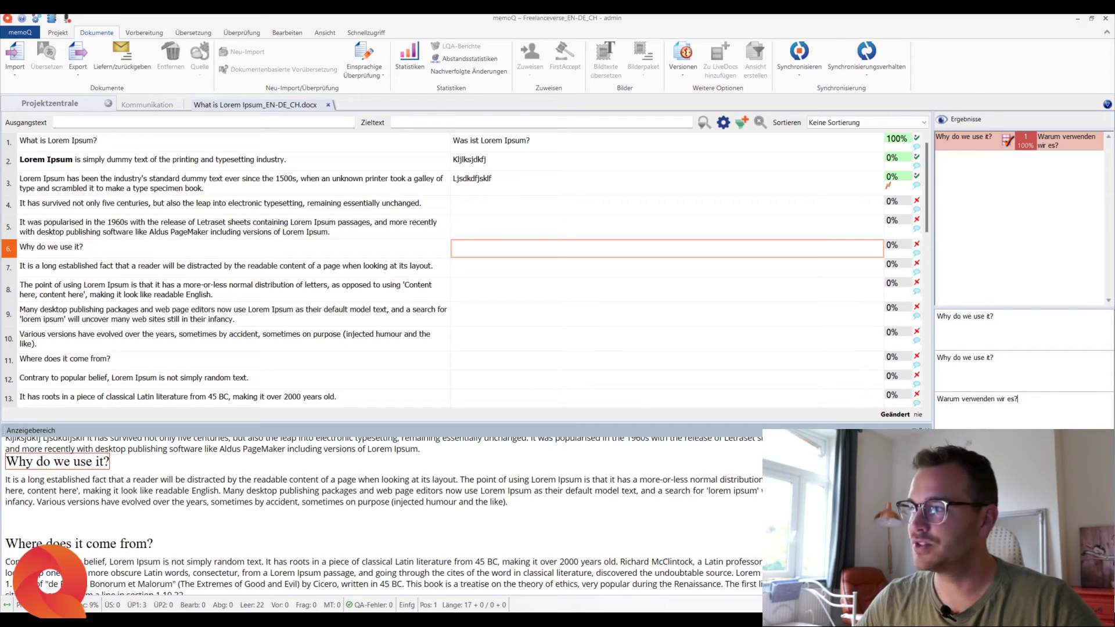
{"action": "left_click_drag", "start_coordinate": [995, 358], "coordinate": [936, 358]}
{"action": "left_click", "coordinate": [974, 357]}
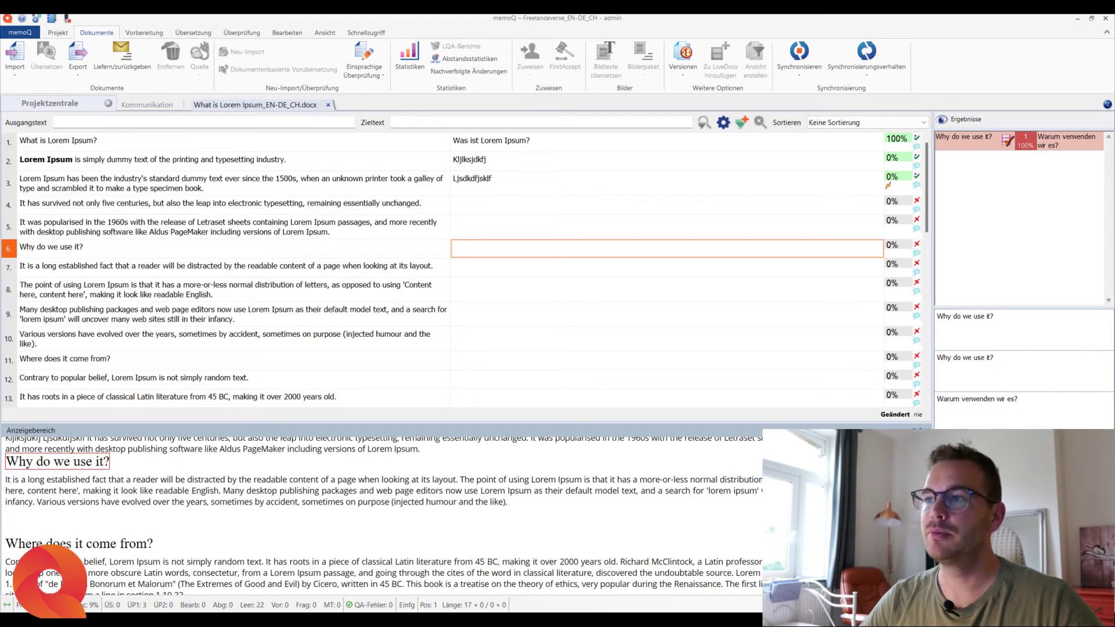
- Confirm segment 6's 100% match, fill segments 7–9 with 2, 654 and 658465, and return to Projektzentrale
{"action": "key", "text": "ctrl+space"}
{"action": "key", "text": "ctrl+Return"}
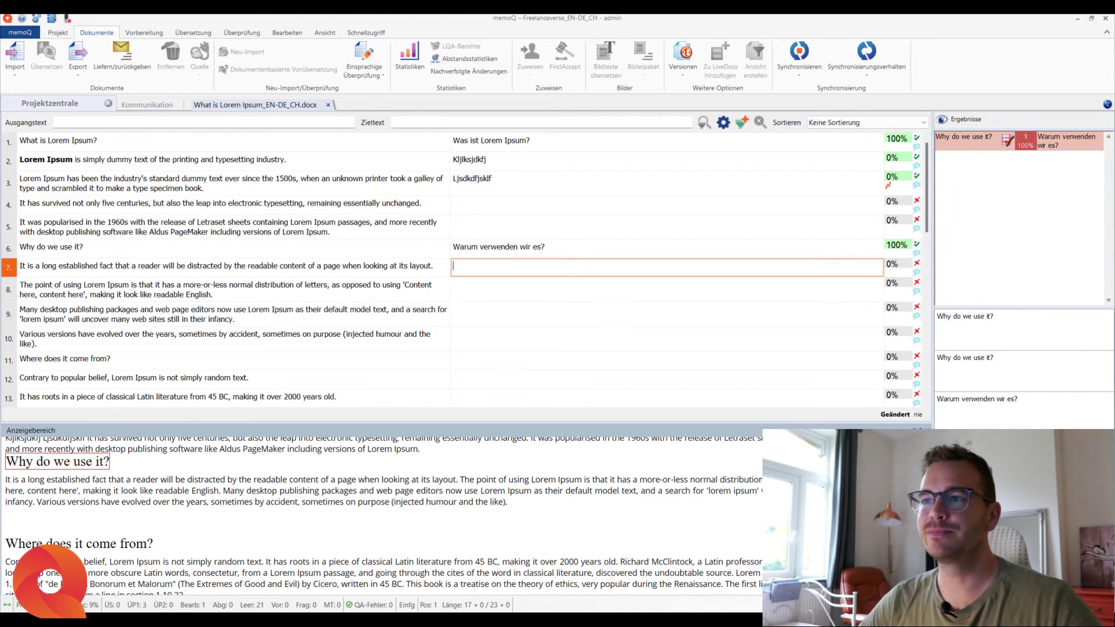
{"action": "type", "text": "2"}
{"action": "key", "text": "ctrl+Return"}
{"action": "type", "text": "654"}
{"action": "key", "text": "ctrl+Return"}
{"action": "type", "text": "658465"}
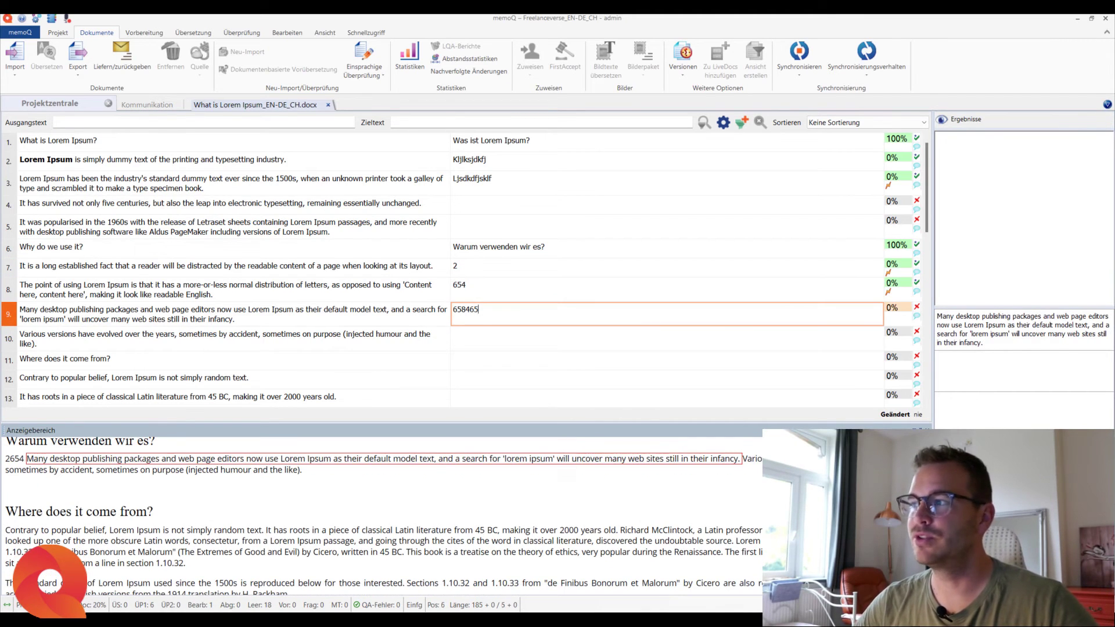
{"action": "key", "text": "ctrl+Return"}
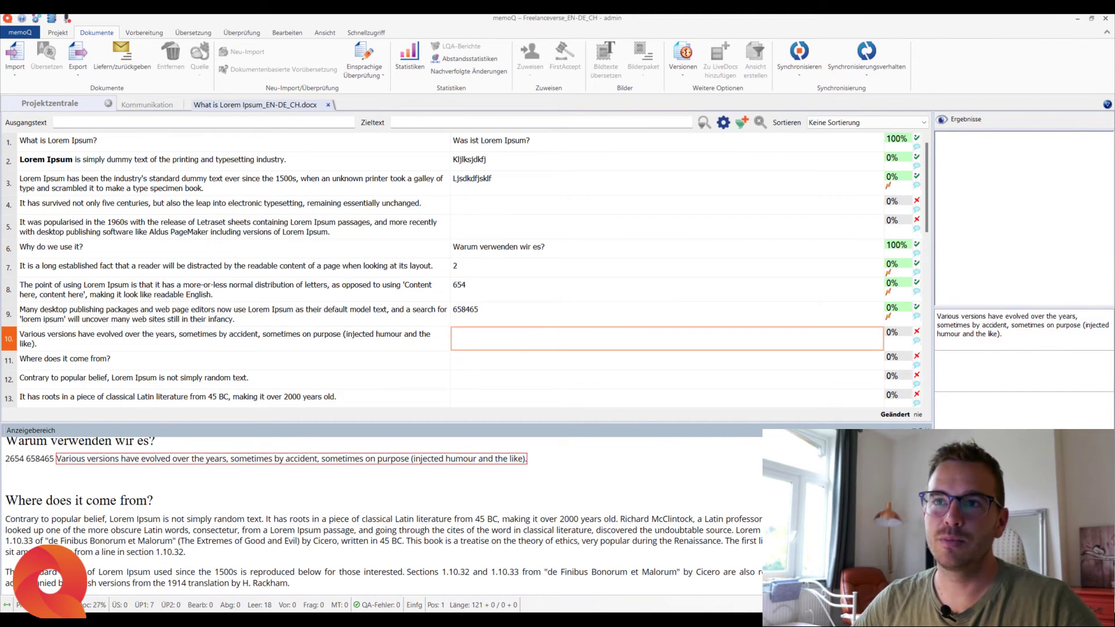
{"action": "left_click", "coordinate": [49, 103]}
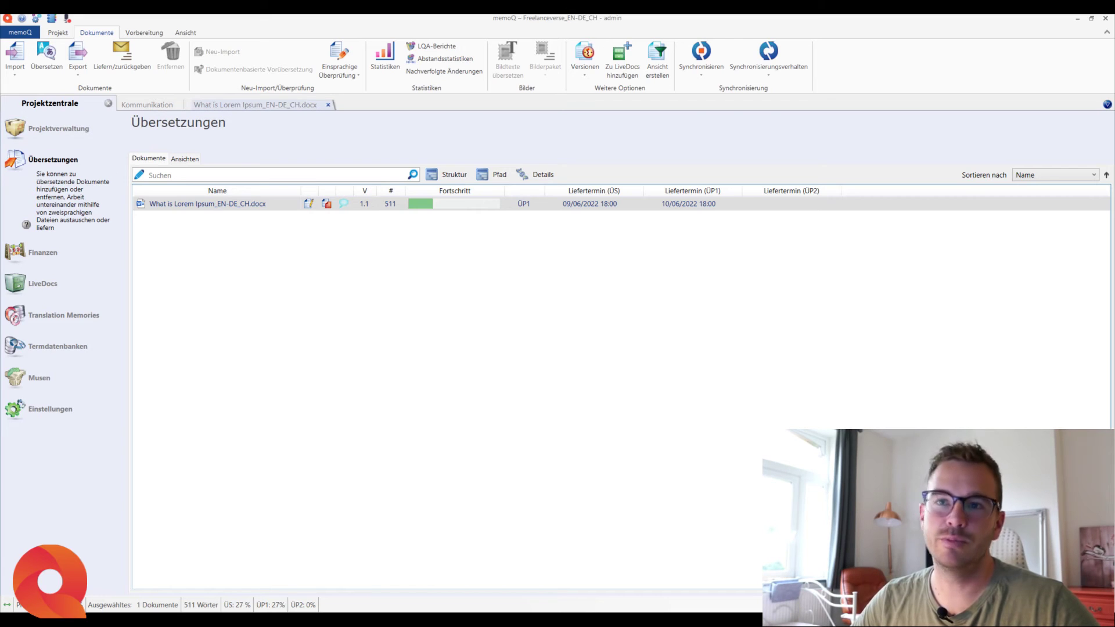
- Switch back to the What is Lorem Ipsum_EN-DE_CH.docx document tab in the editor
{"action": "left_click", "coordinate": [255, 105]}
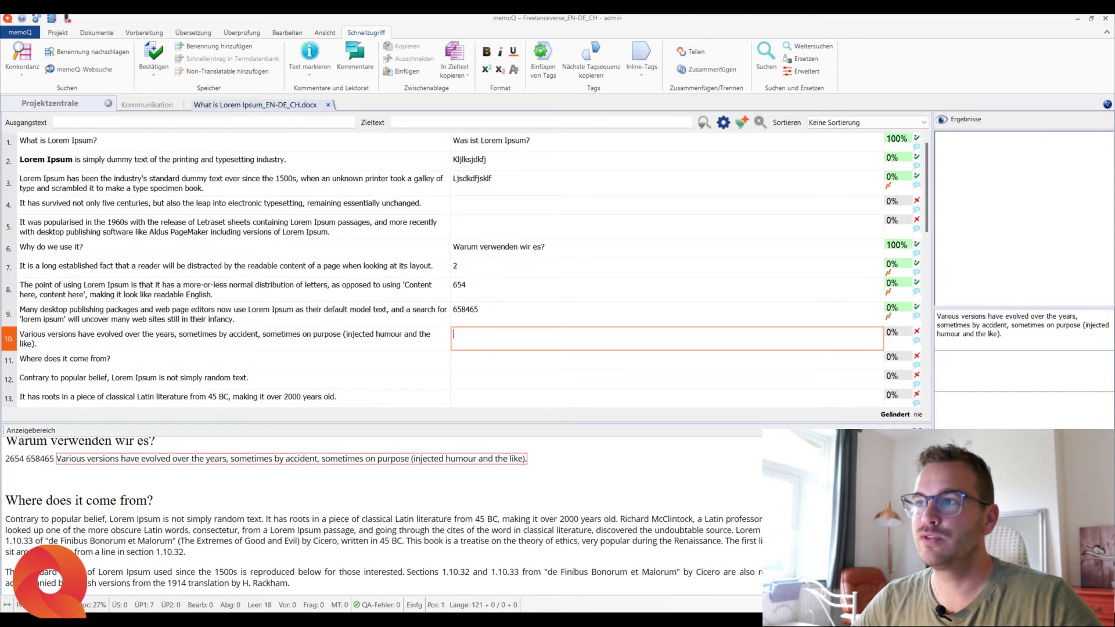
- Select and delete the placeholder text in segment 2's target
{"action": "left_click", "coordinate": [469, 159]}
{"action": "key", "text": "shift+End"}
{"action": "key", "text": "BackSpace"}
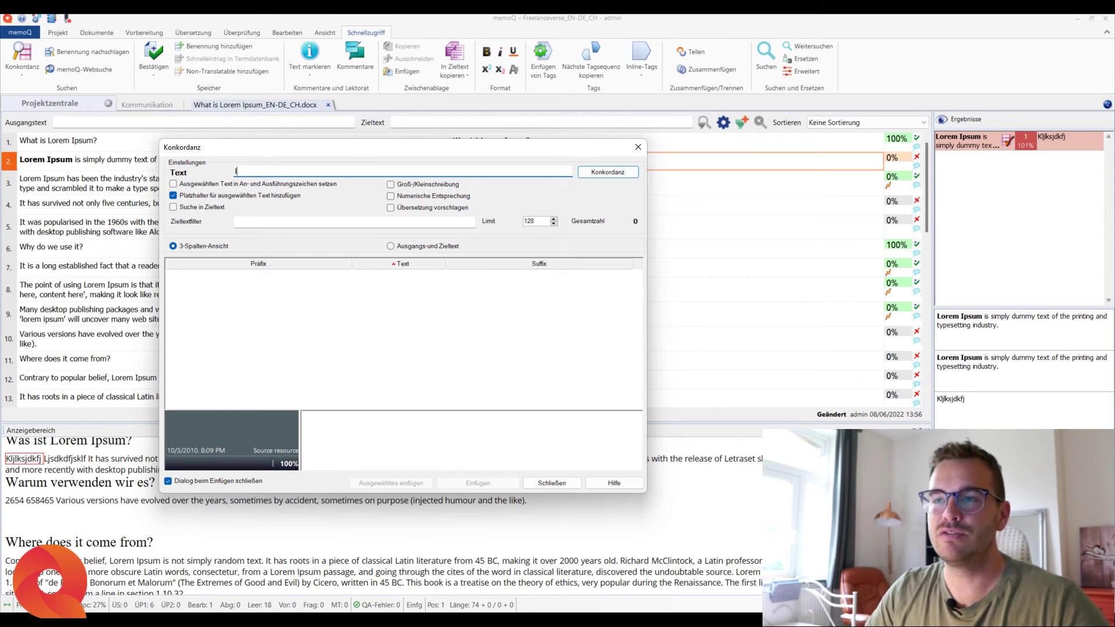
- Run a concordance search for 'lorem ipsum' and browse the hits for 'What is Lorem Ipsum?'
{"action": "type", "text": "lorem ipsum"}
{"action": "key", "text": "Return"}
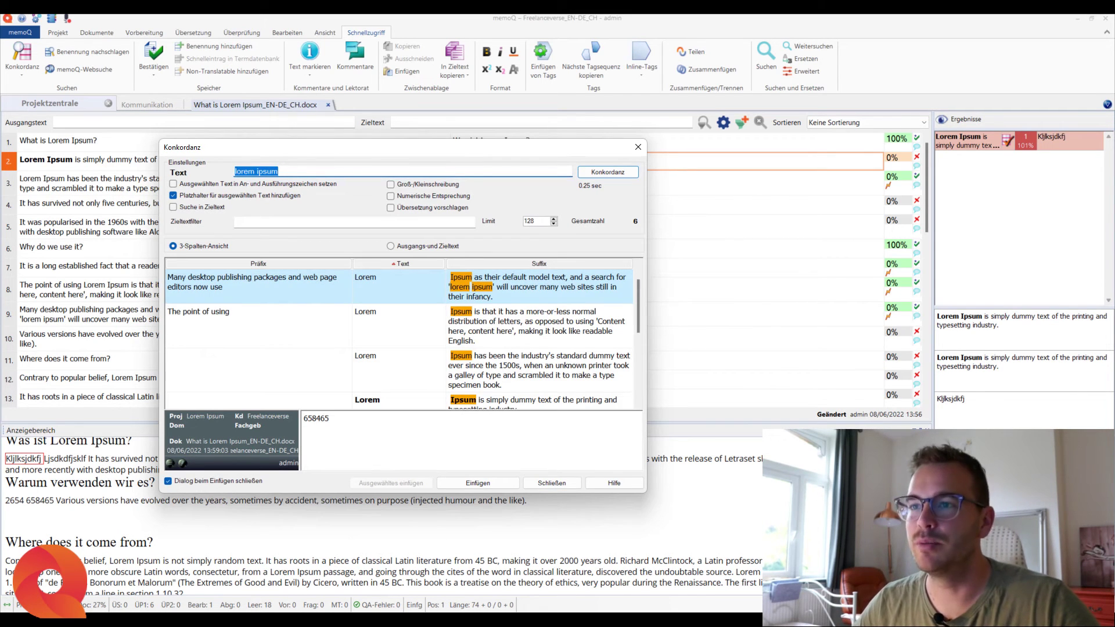
{"action": "left_click", "coordinate": [366, 312]}
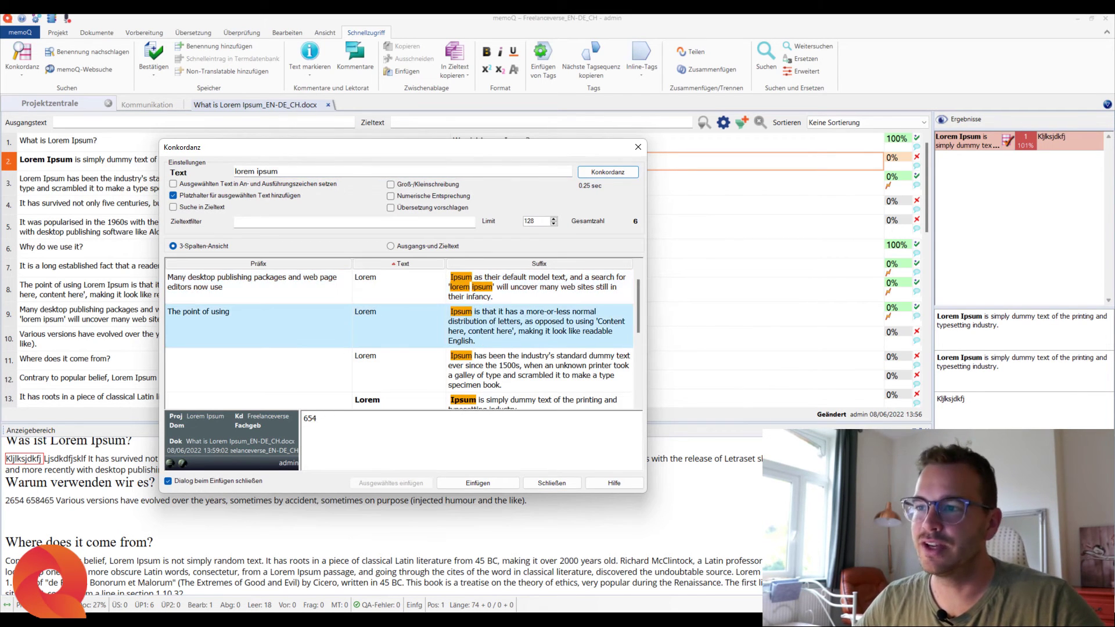
{"action": "key", "text": "Down"}
{"action": "scroll", "coordinate": [400, 338], "scroll_direction": "down", "scroll_amount": 1}
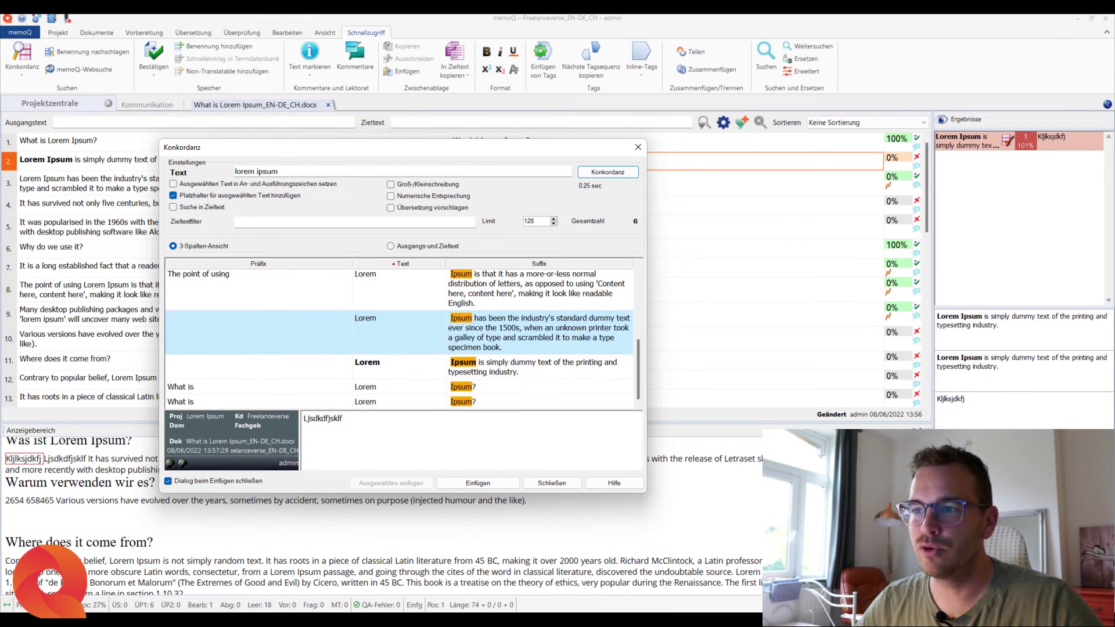
{"action": "left_click", "coordinate": [376, 387]}
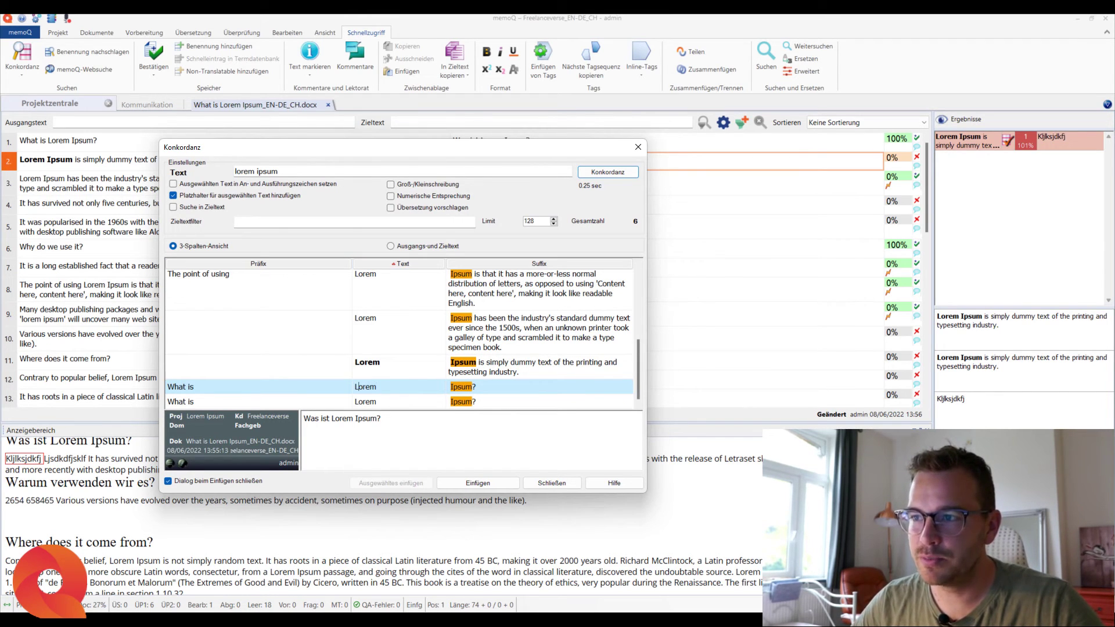
- Insert the hit's translation 'Was ist Lorem Ipsum?' into segment 2
{"action": "left_click_drag", "start_coordinate": [358, 387], "coordinate": [378, 387]}
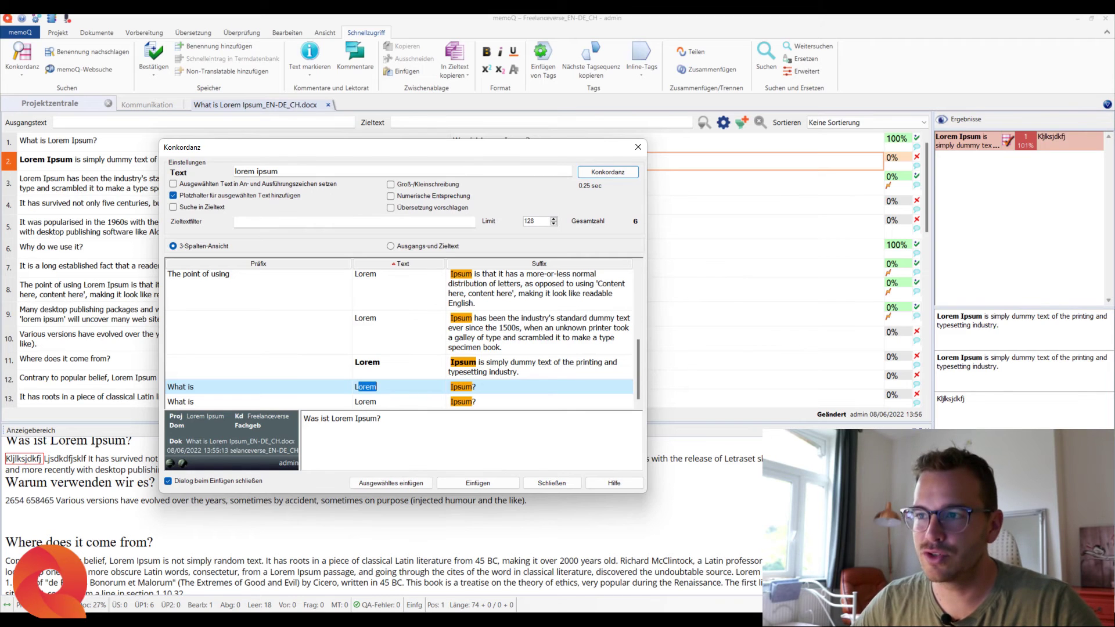
{"action": "left_click", "coordinate": [355, 402]}
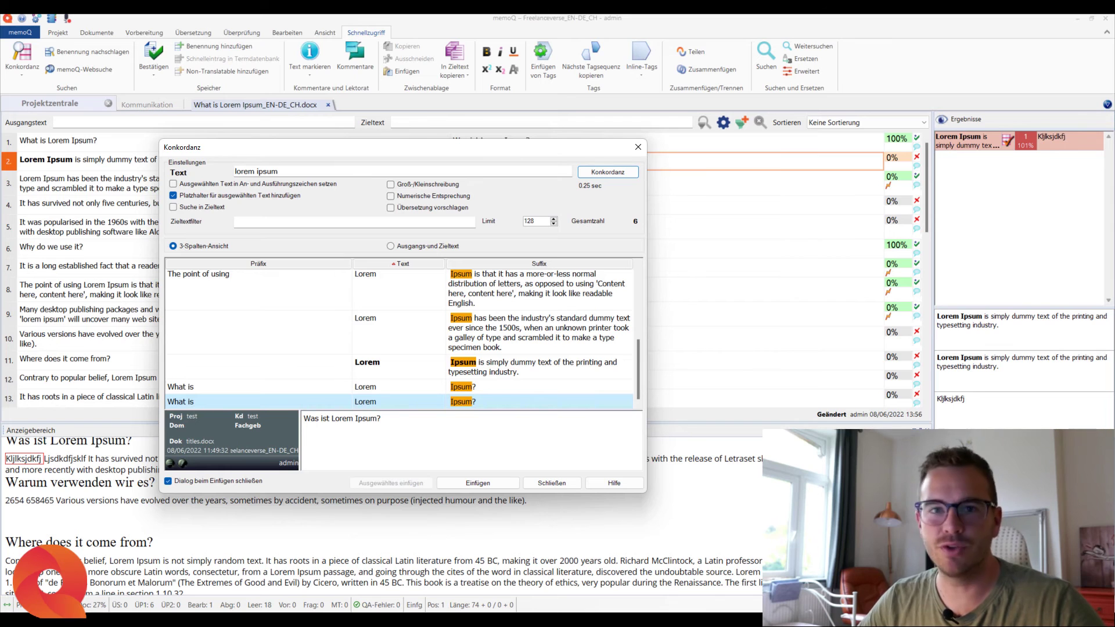
{"action": "key", "text": "Up"}
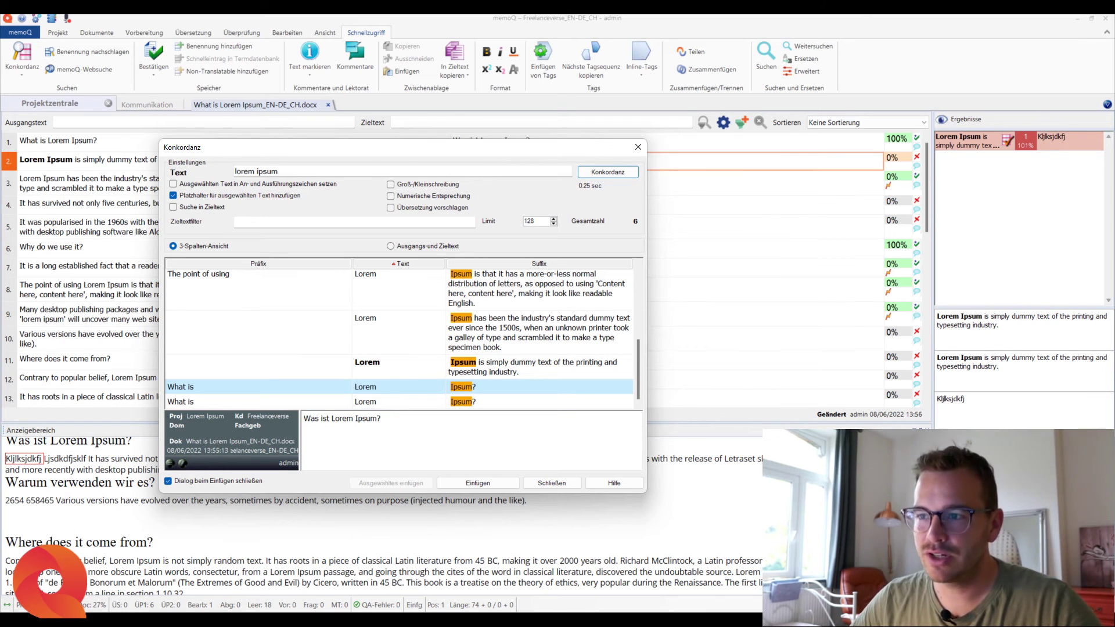
{"action": "key", "text": "Down"}
{"action": "left_click_drag", "start_coordinate": [381, 419], "coordinate": [304, 419]}
{"action": "left_click", "coordinate": [304, 418]}
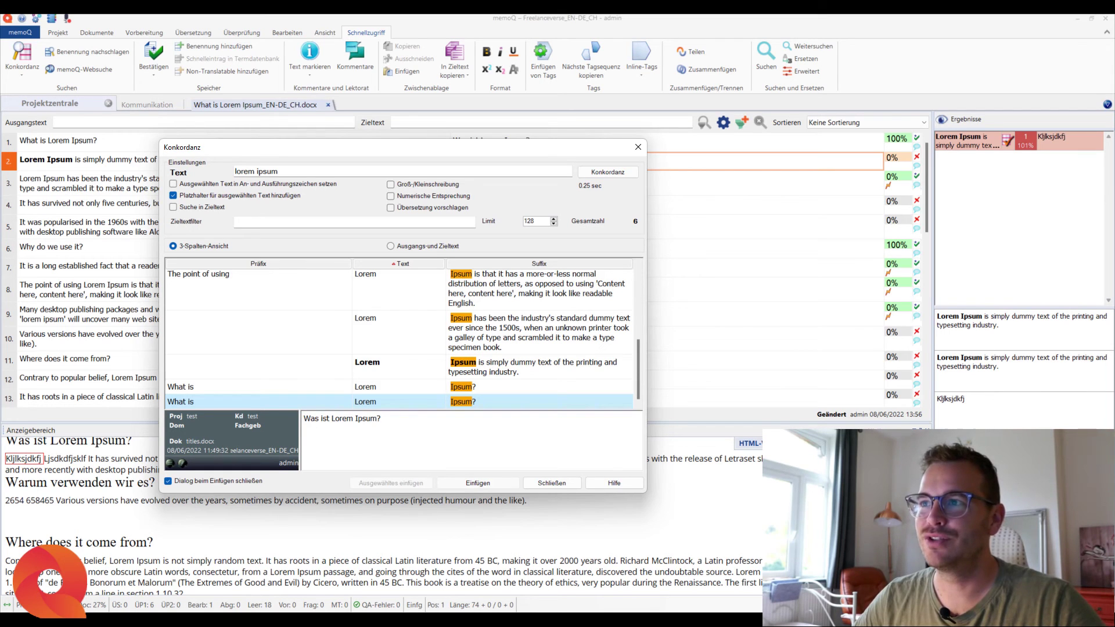
{"action": "key", "text": "Return"}
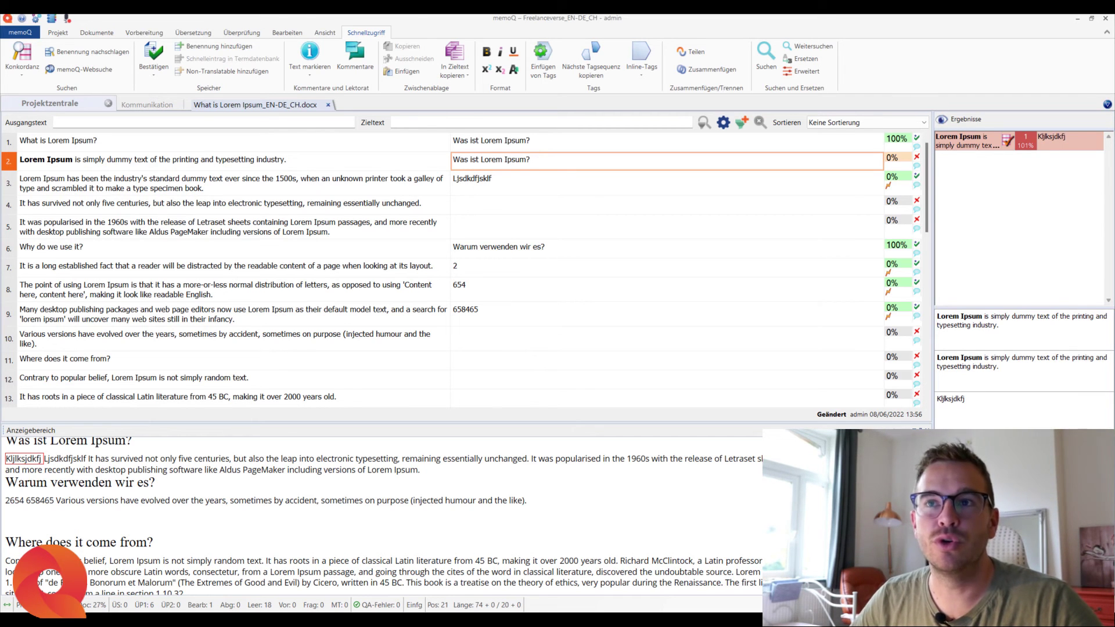
- Select the term 'Lorem Ipsum' in segment 2's source, then return to its target text
{"action": "left_click", "coordinate": [73, 159]}
{"action": "key", "text": "ctrl+shift+Left"}
{"action": "key", "text": "ctrl+shift+Left"}
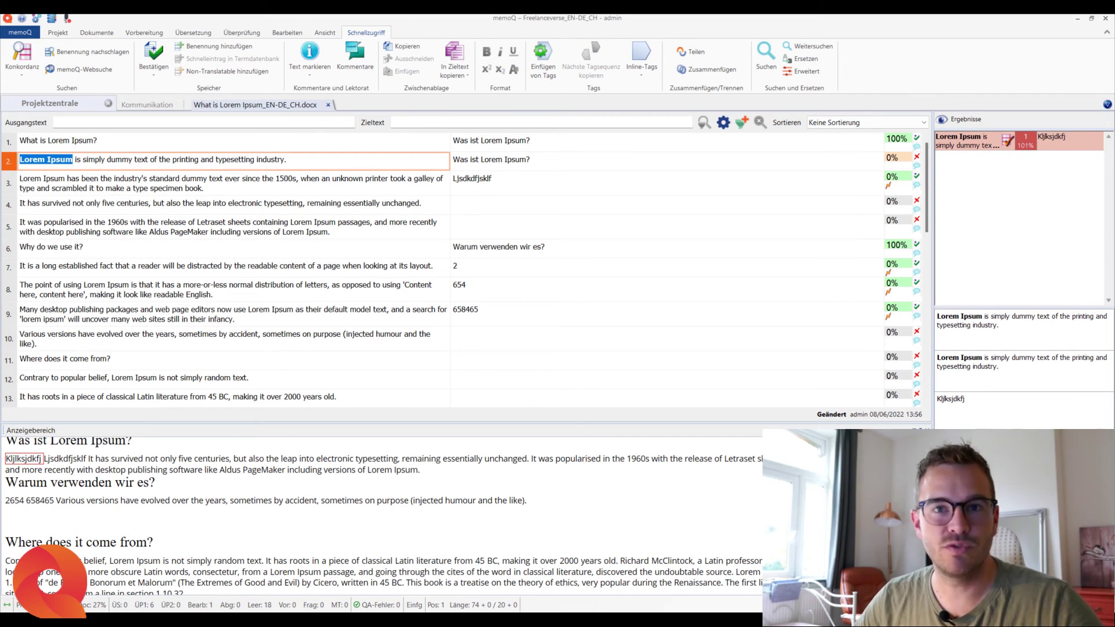
{"action": "key", "text": "Tab"}
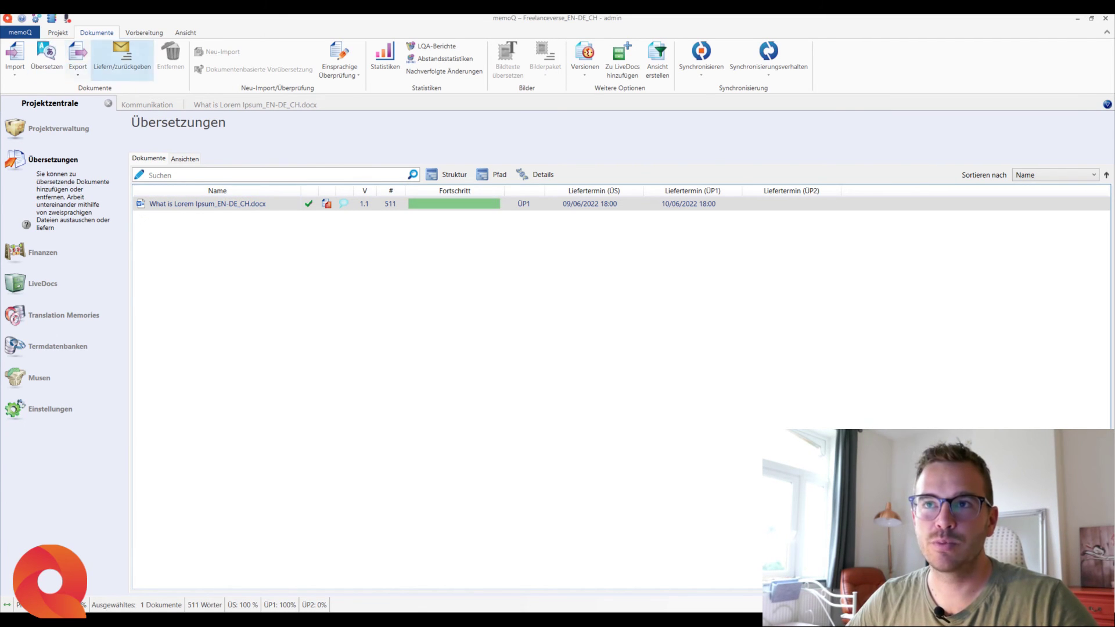
- Export What is Lorem Ipsum_EN-DE_CH as a Word file via Export (Pfad auswählen) and confirm saving
{"action": "left_click", "coordinate": [77, 62]}
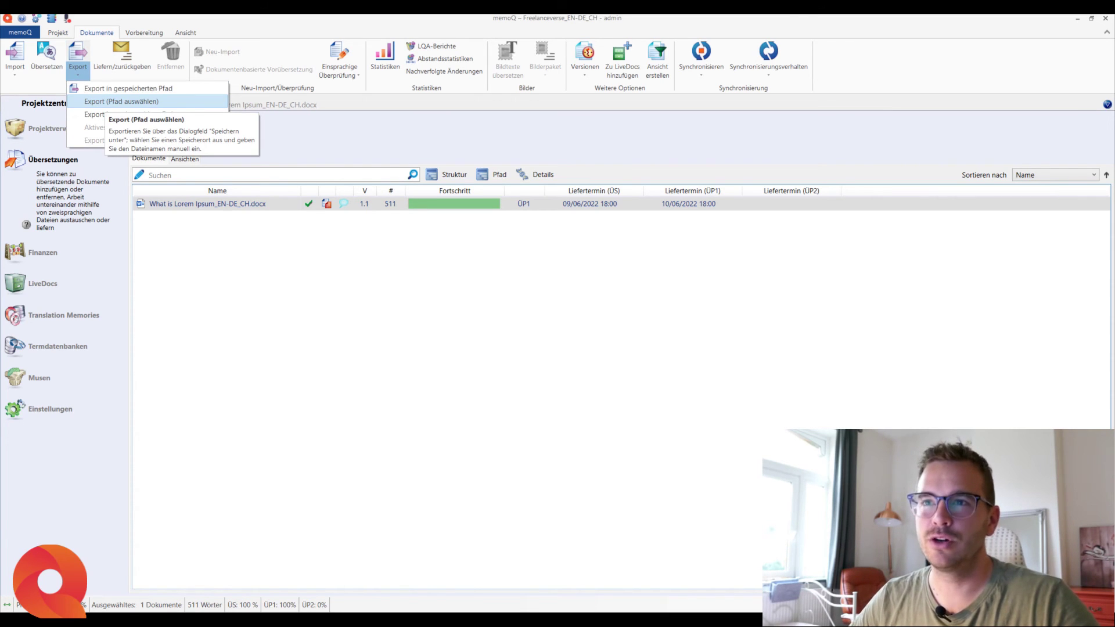
{"action": "left_click", "coordinate": [121, 101]}
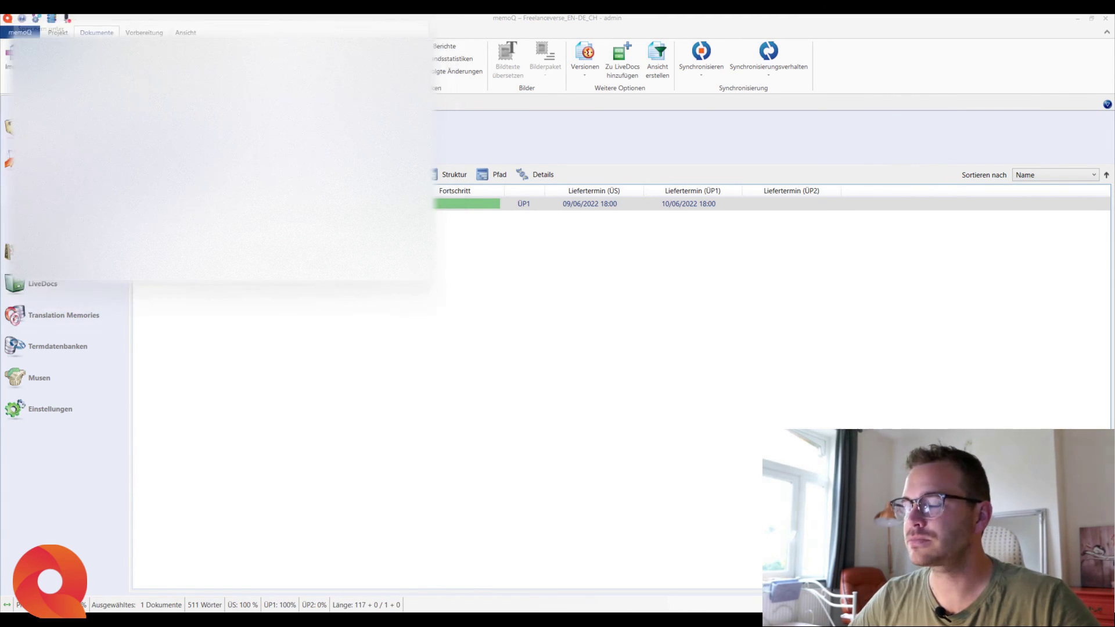
{"action": "key", "text": "Return"}
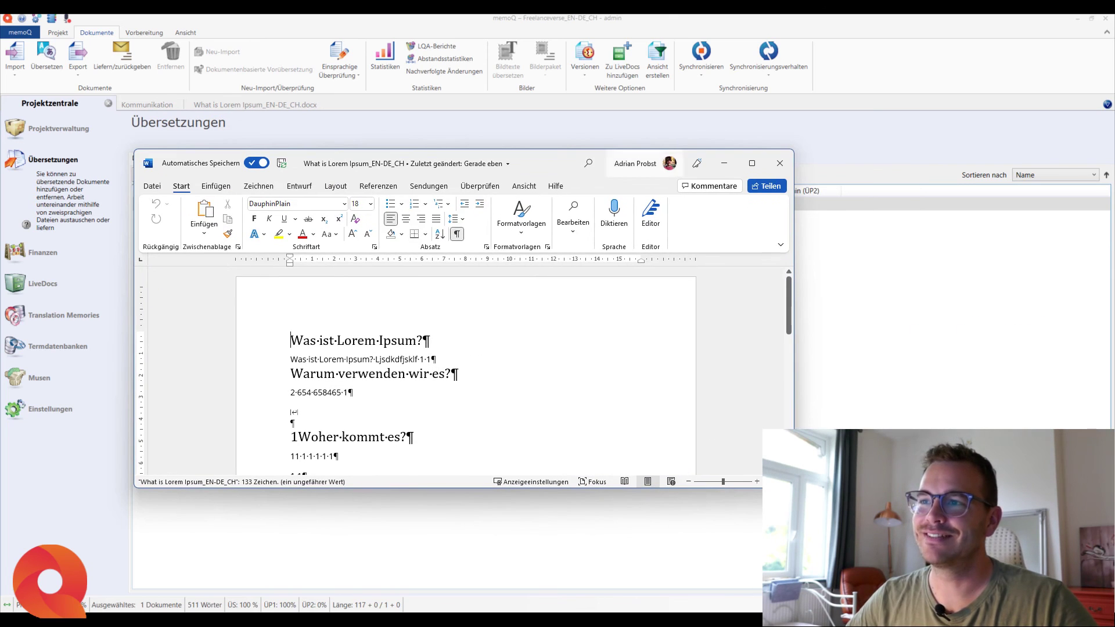
- Maximize Word and inspect the exported heading 'Was ist Lorem Ipsum?'
{"action": "key", "text": "super+Up"}
{"action": "triple_click", "coordinate": [453, 206]}
{"action": "key", "text": "Down"}
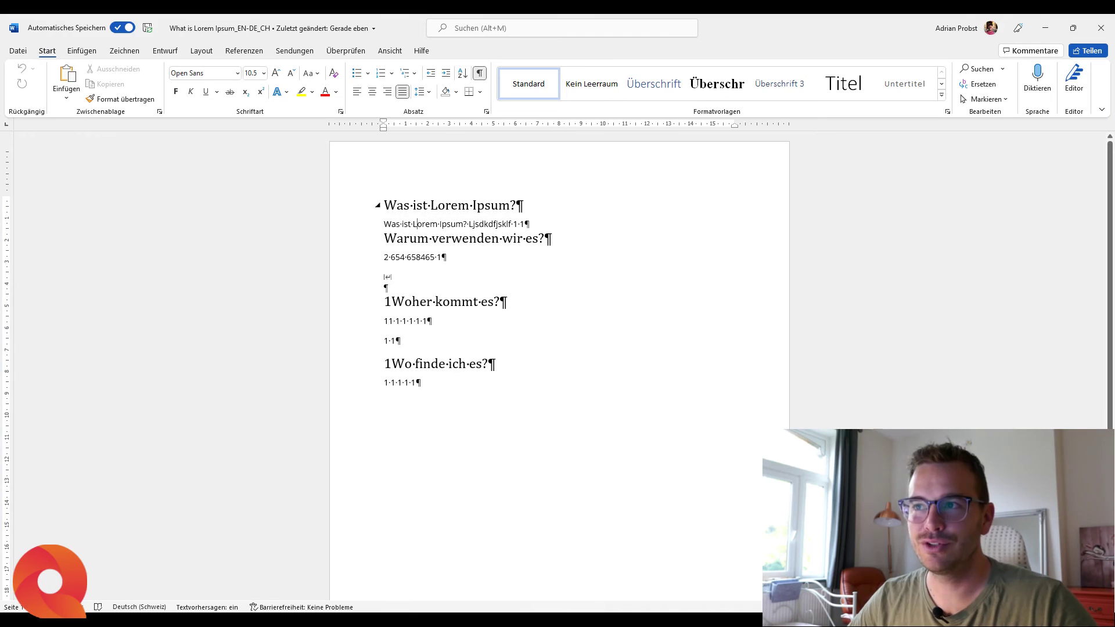
{"action": "left_click", "coordinate": [376, 205]}
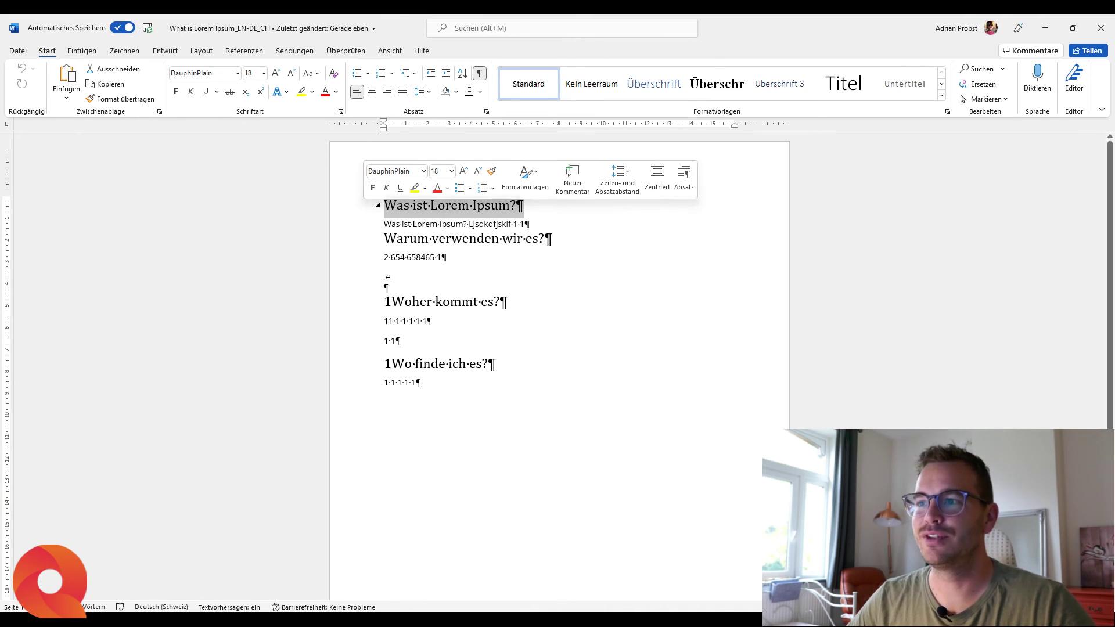
{"action": "left_click", "coordinate": [430, 206]}
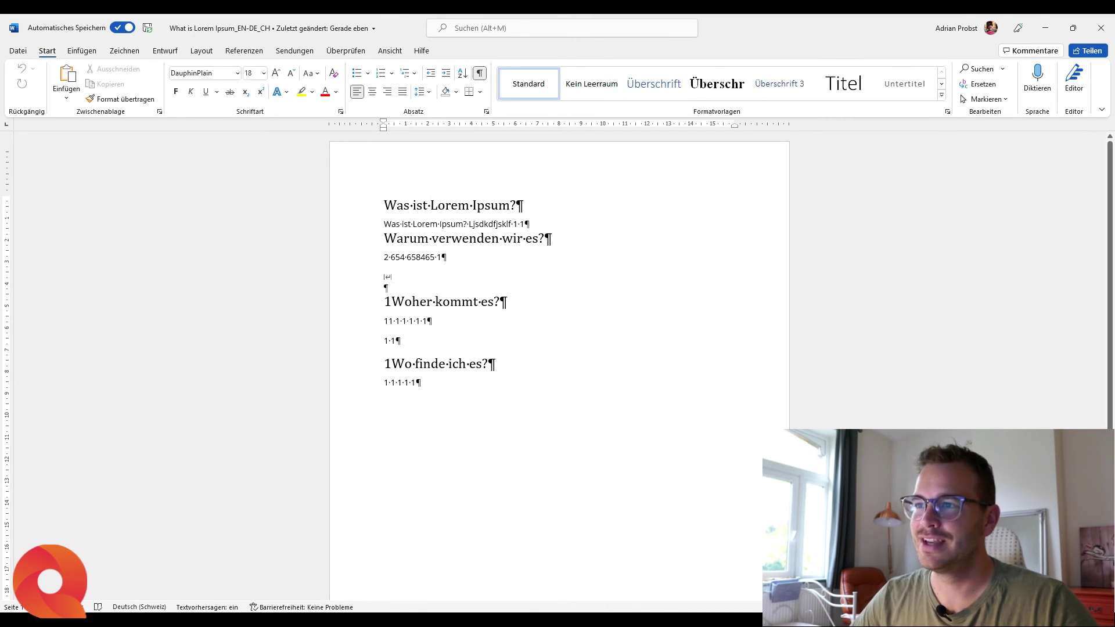
{"action": "scroll", "coordinate": [560, 348], "scroll_direction": "down", "scroll_amount": 3}
{"action": "scroll", "coordinate": [559, 349], "scroll_direction": "up", "scroll_amount": 3}
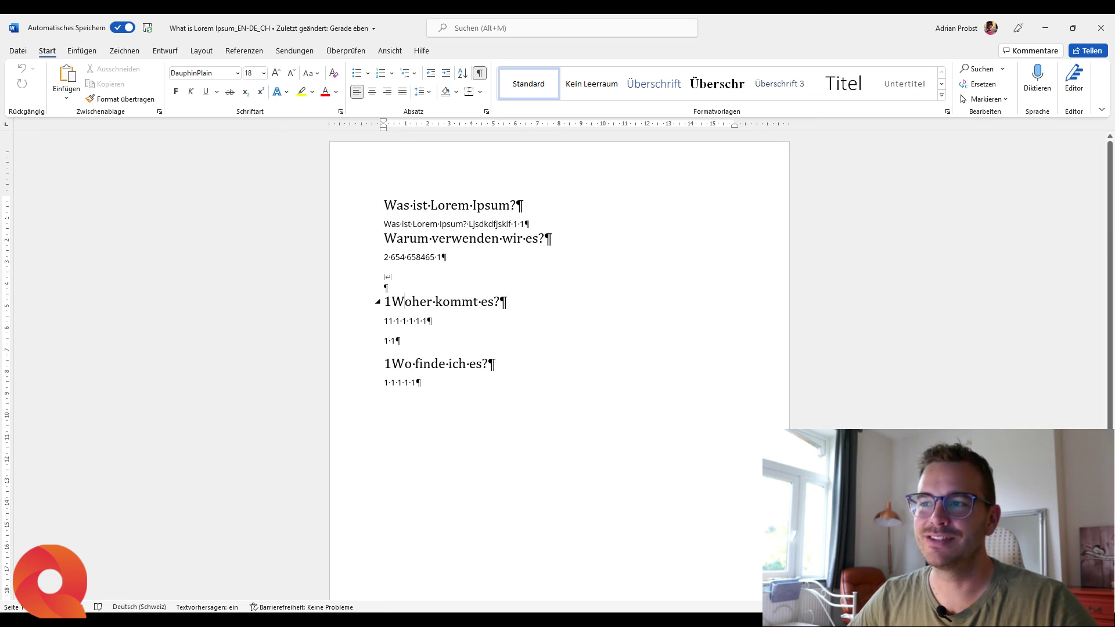
- Check the headings 'Woher kommt es?' and 'Wo finde ich es?', then close the document
{"action": "left_click_drag", "start_coordinate": [385, 302], "coordinate": [481, 301]}
{"action": "left_click_drag", "start_coordinate": [385, 363], "coordinate": [495, 364]}
{"action": "left_click", "coordinate": [417, 382]}
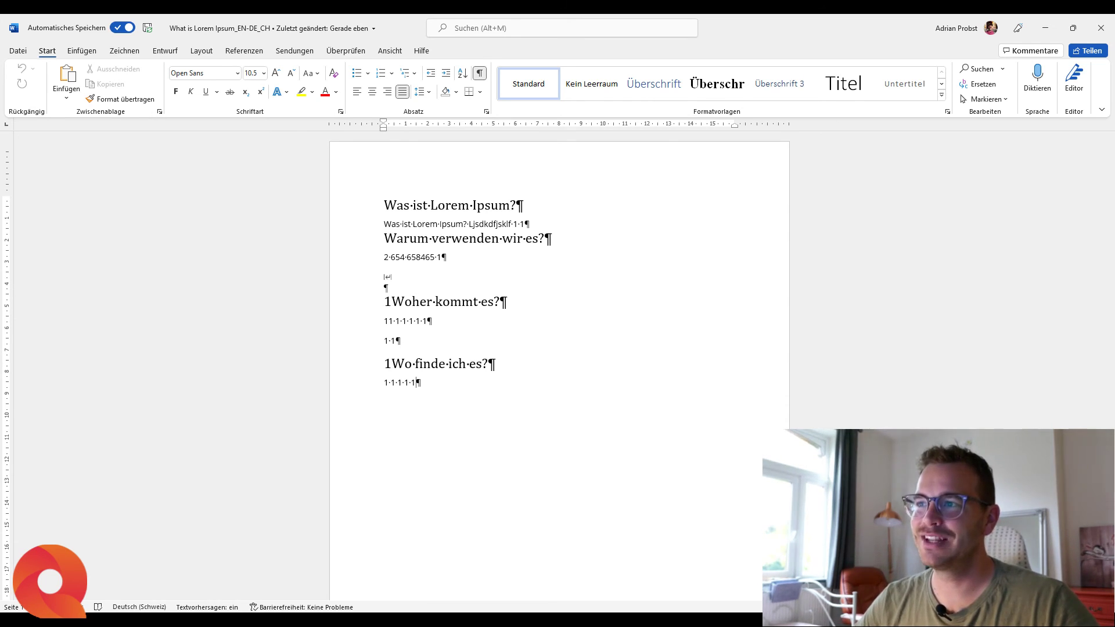
{"action": "left_click", "coordinate": [1101, 28]}
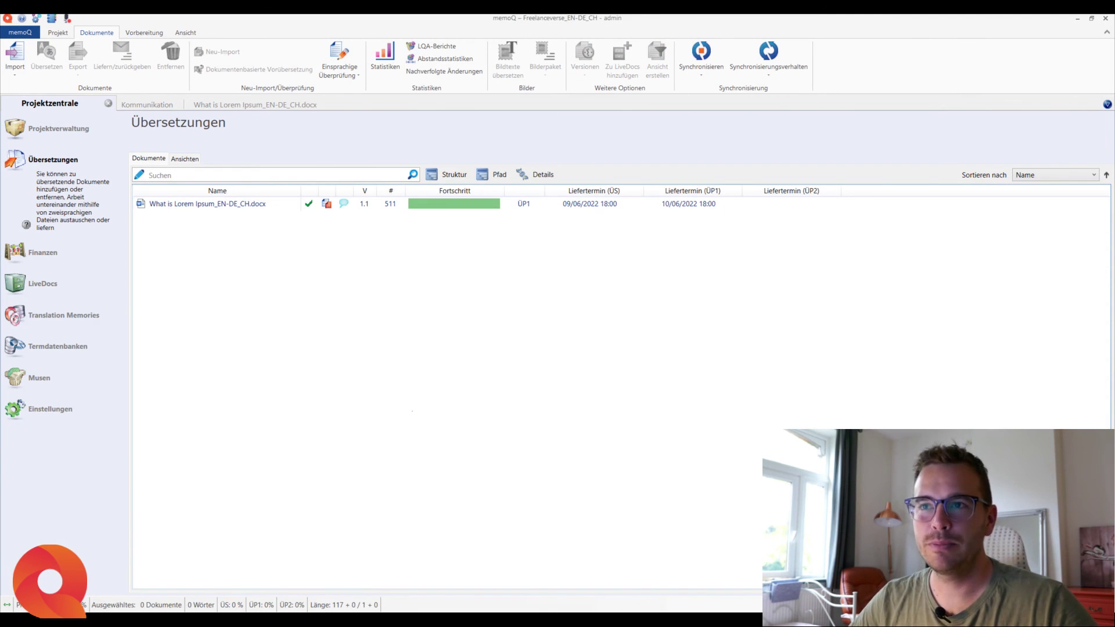
{"action": "left_click", "coordinate": [454, 203]}
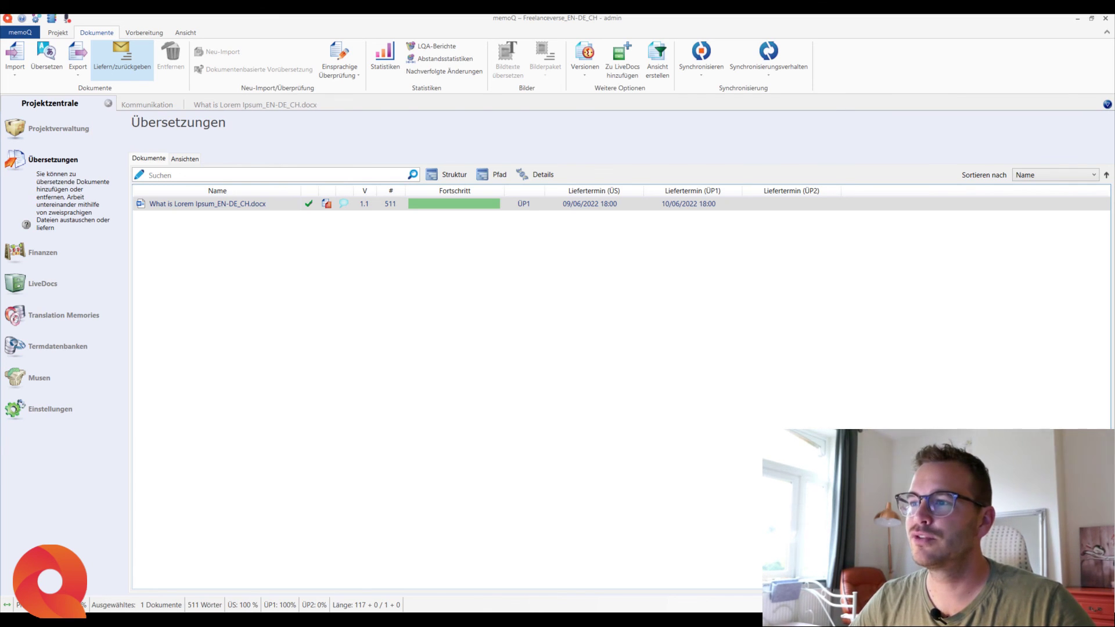
{"action": "left_click", "coordinate": [122, 58]}
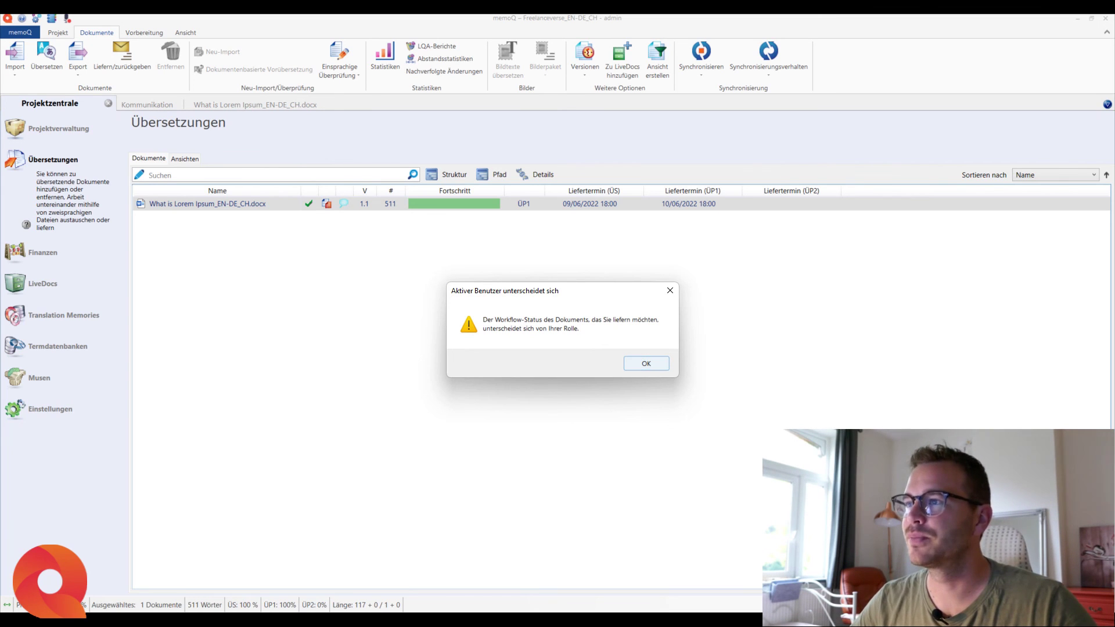
{"action": "key", "text": "Return"}
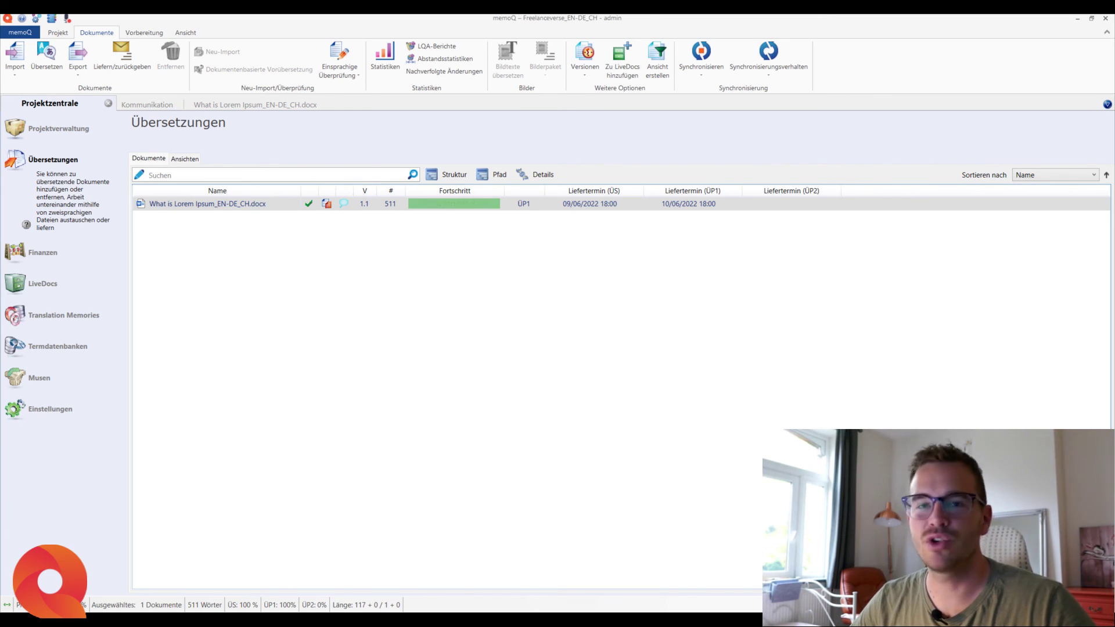